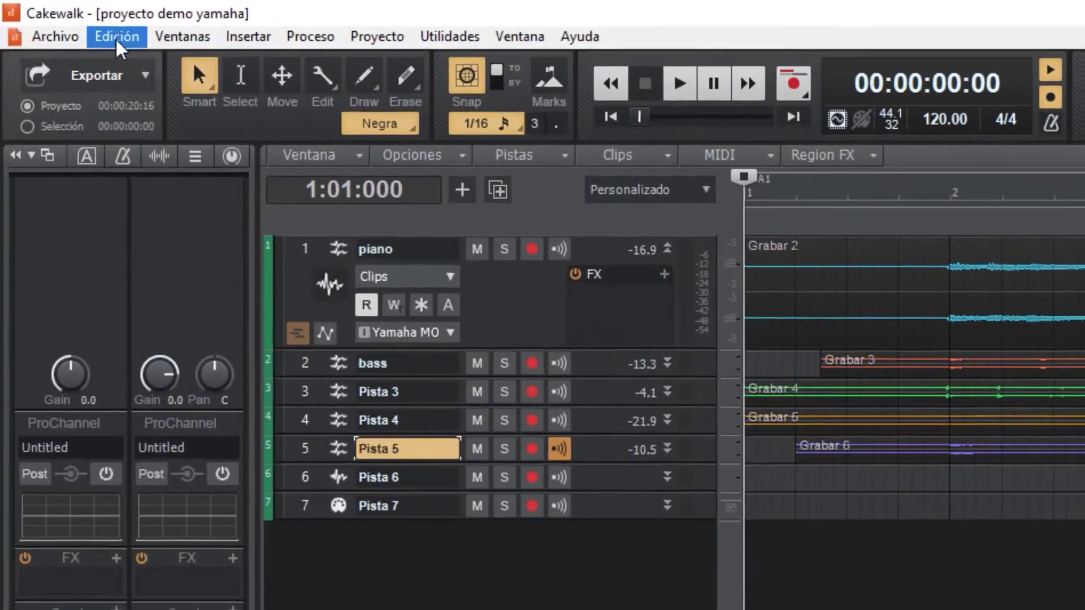
- Open the audio device preferences and widen the input driver name column to read the full device names
click(80, 25)
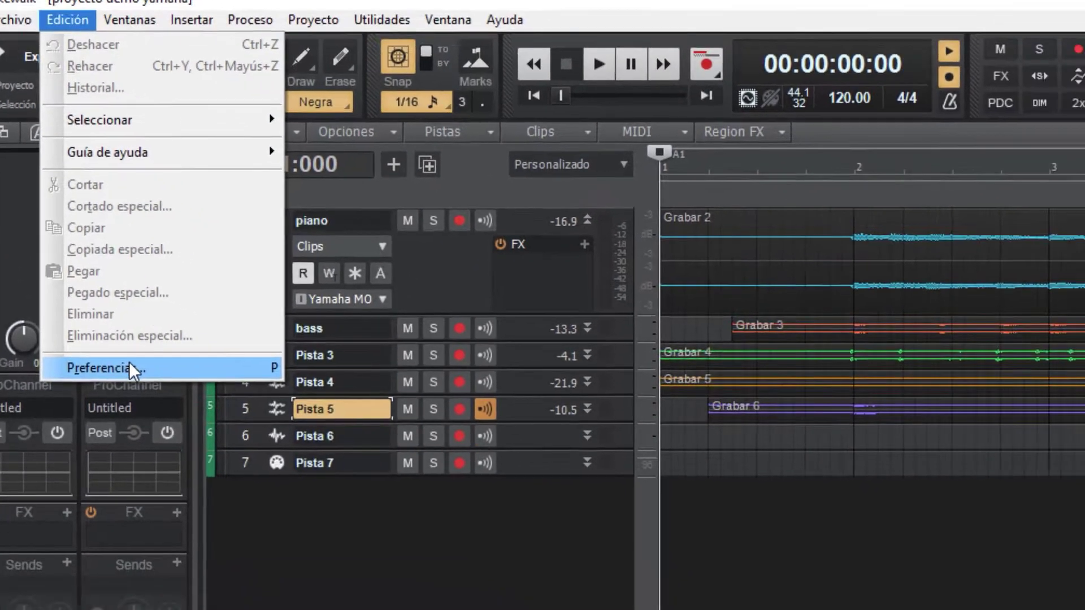
click(129, 366)
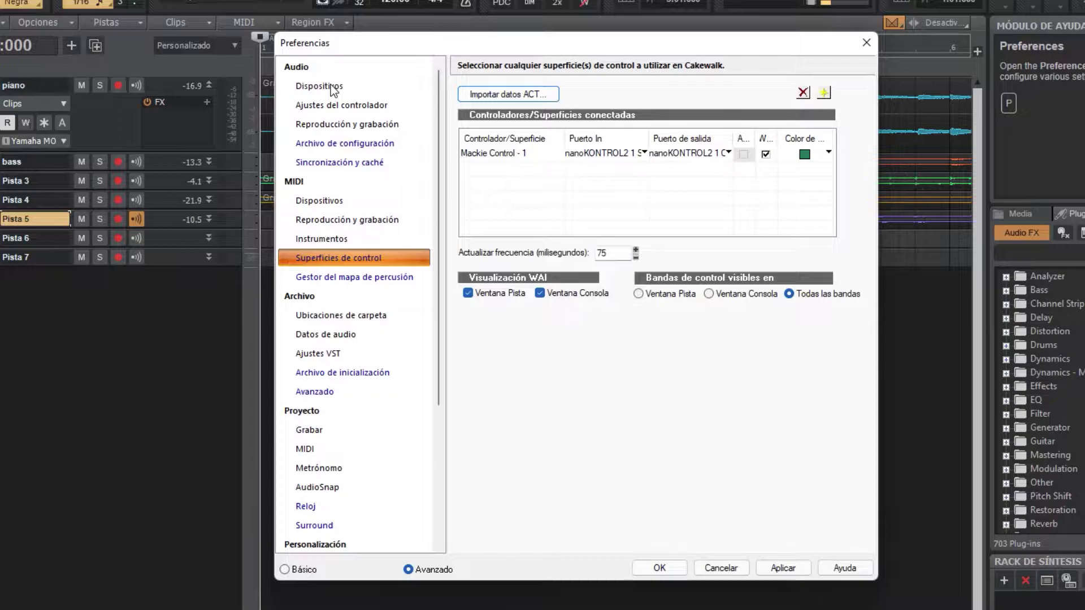
click(333, 89)
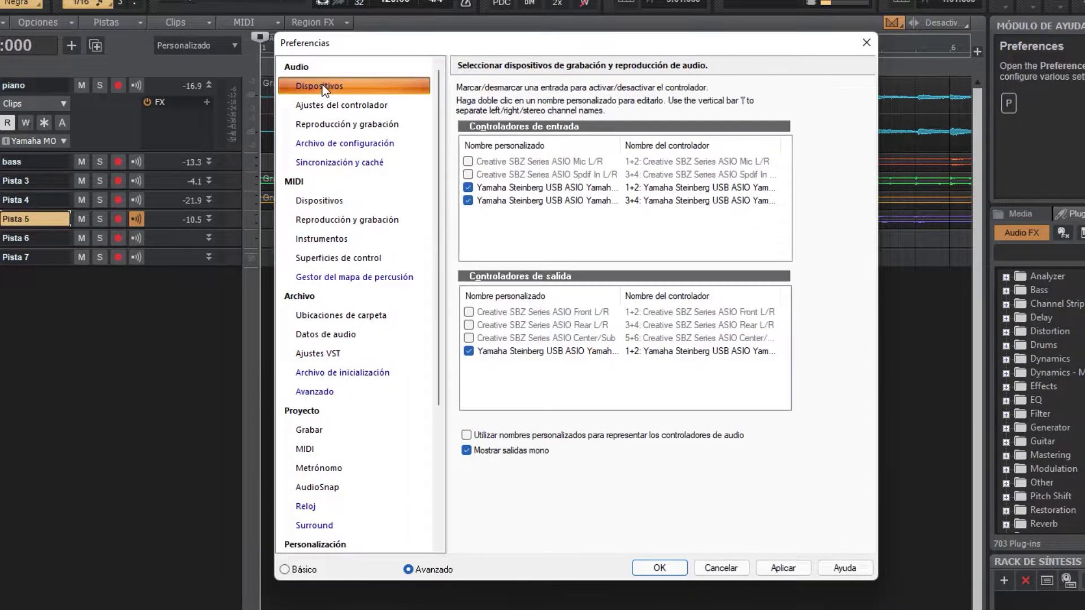
drag(474, 49, 570, 60)
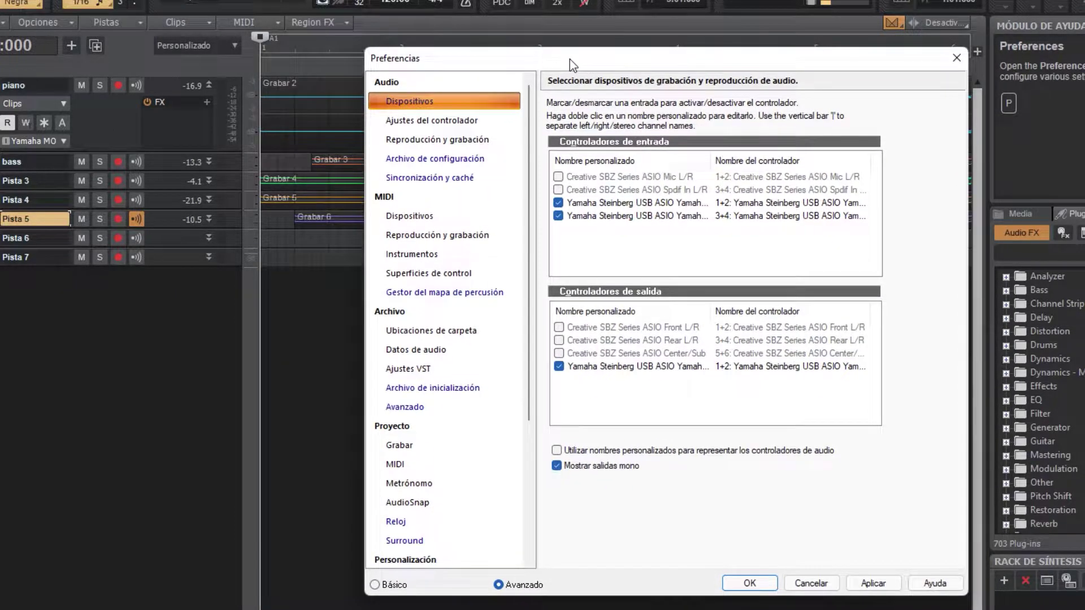
drag(709, 161, 814, 166)
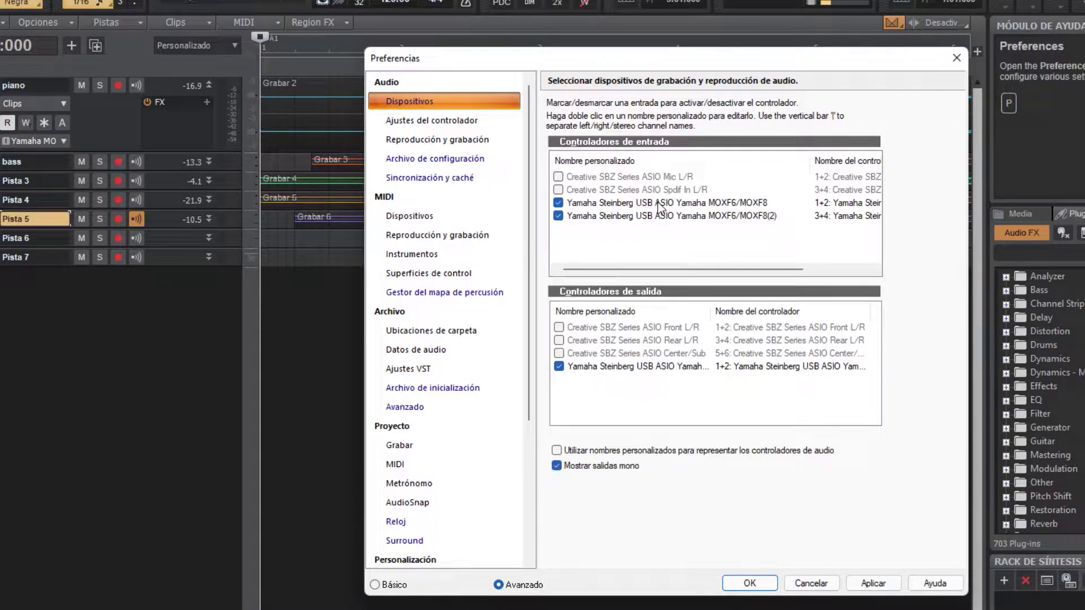
- Choose ASIO as the driver mode in the audio playback and recording preferences and confirm
click(431, 120)
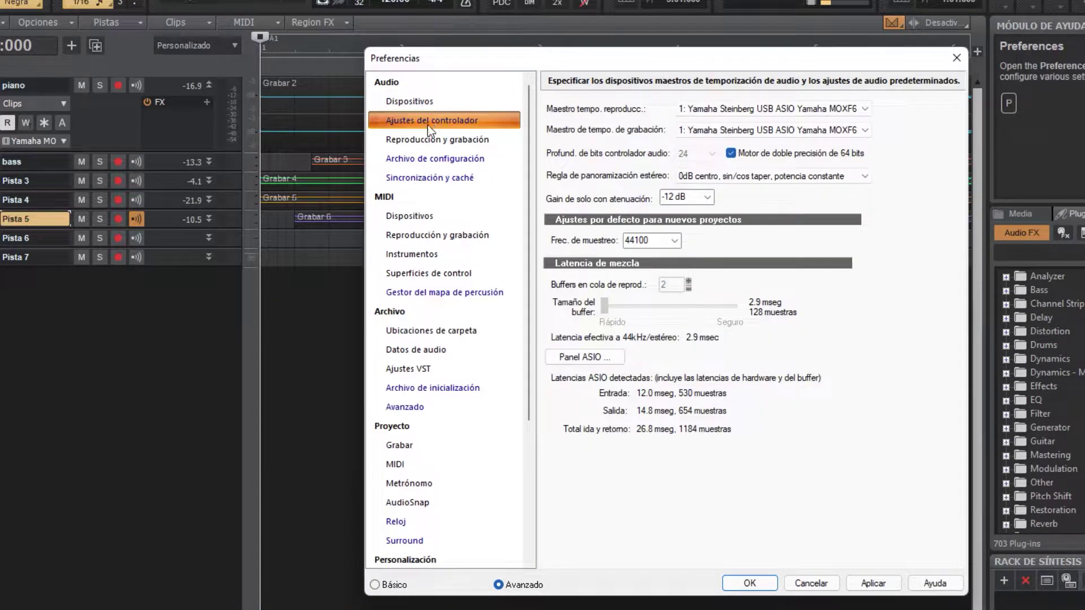
click(429, 141)
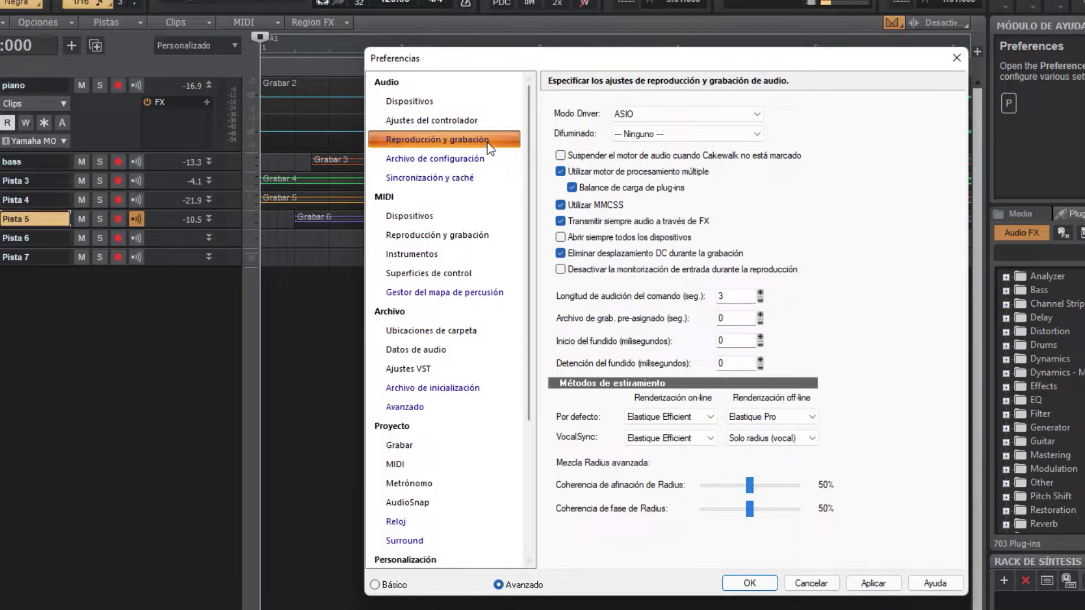
click(754, 115)
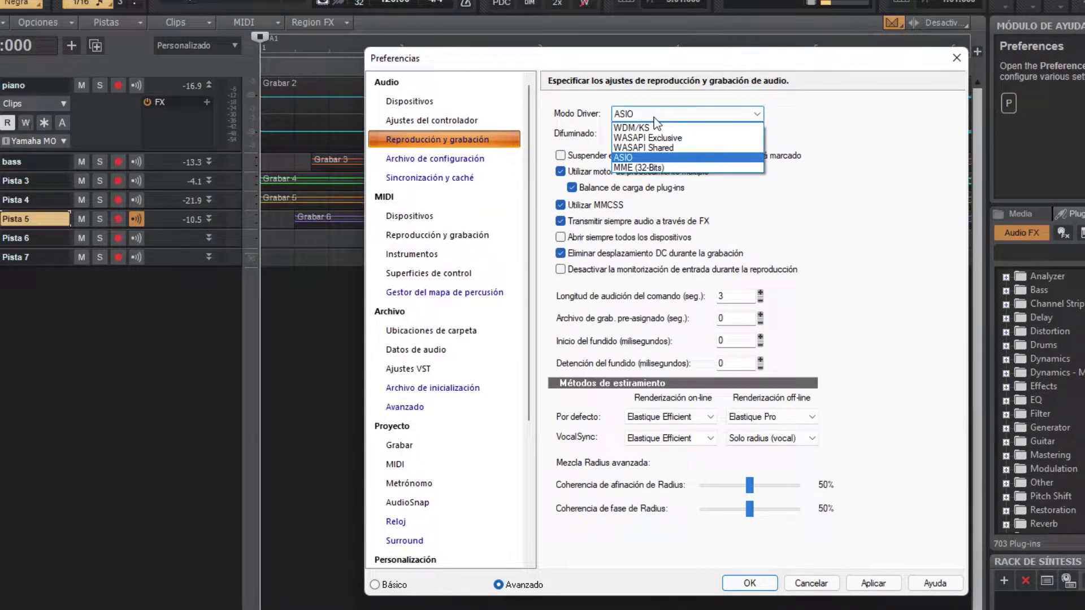
click(646, 157)
key(Return)
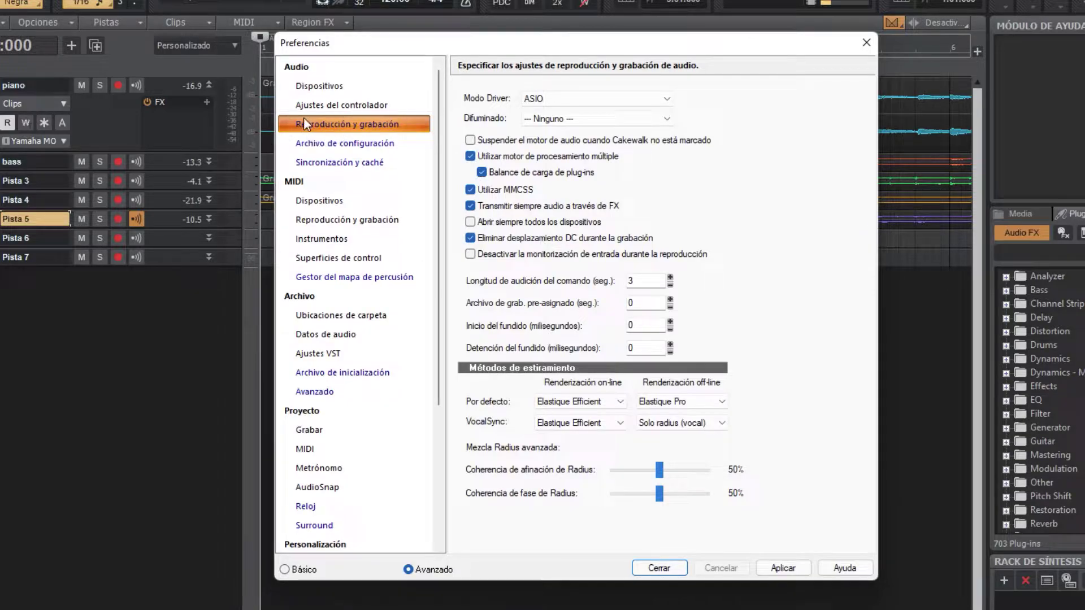
- Review the full names of the enabled Yamaha Steinberg USB ASIO input drivers in the audio device preferences
click(325, 86)
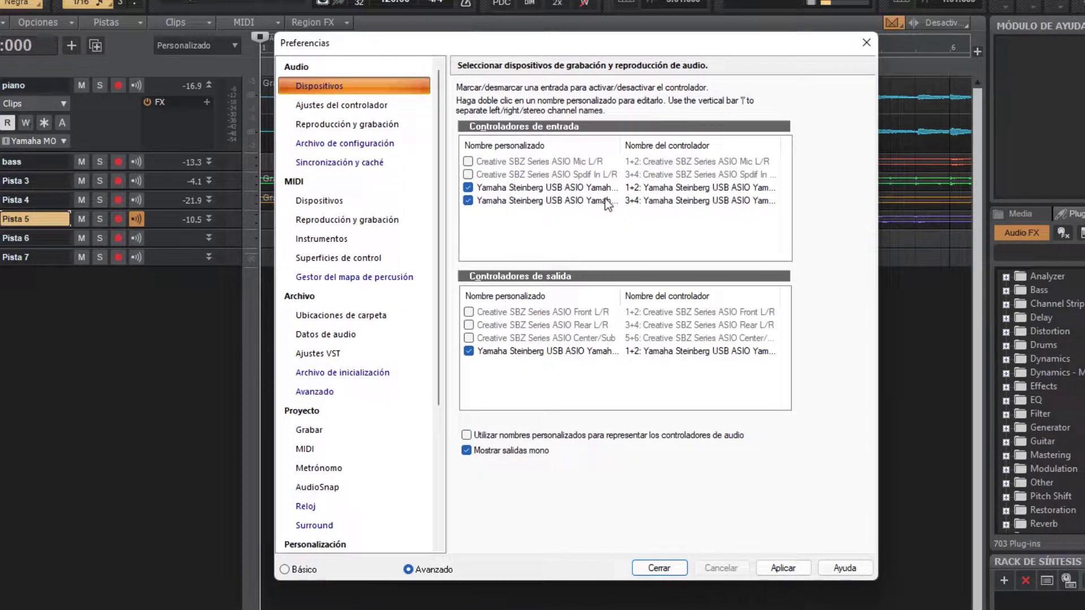
drag(620, 145, 726, 145)
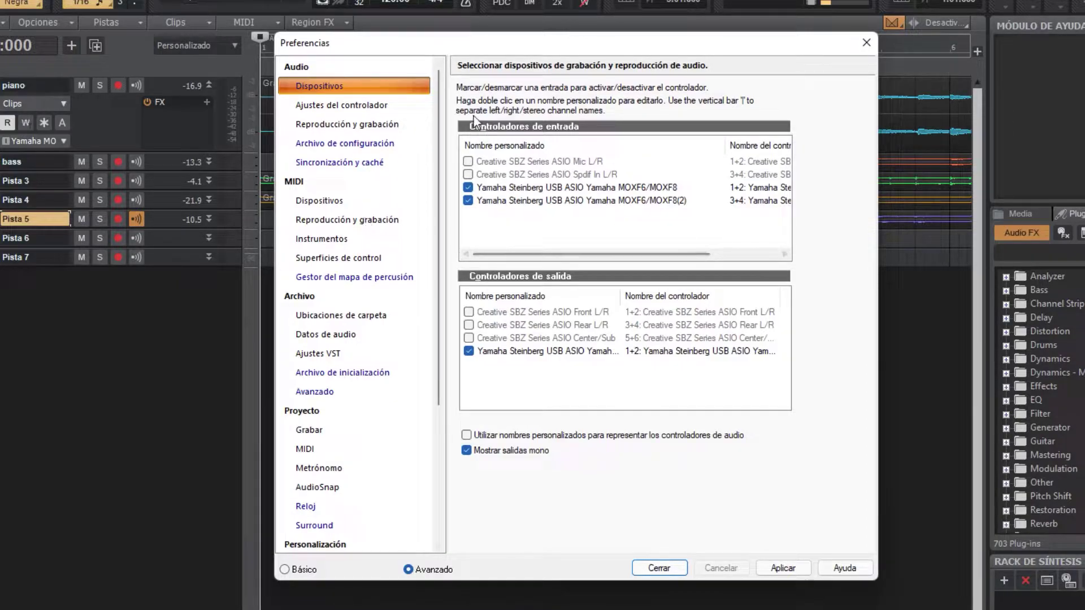
- Keep the 64-bit double-precision engine on and the new-project sampling rate at 44100, and apply and accept the audio driver settings
click(372, 105)
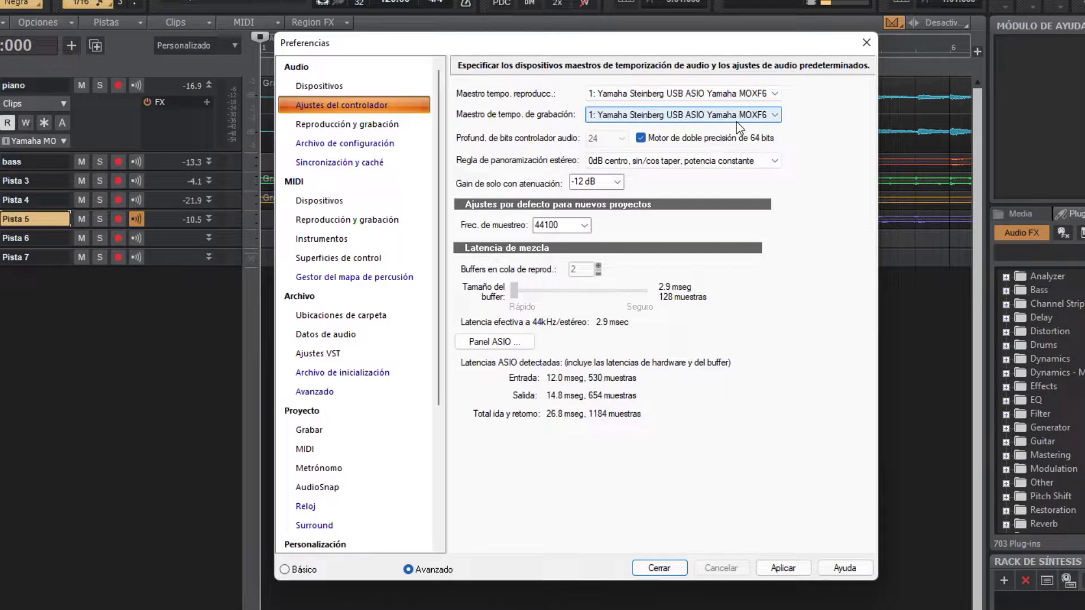
click(641, 138)
click(641, 138)
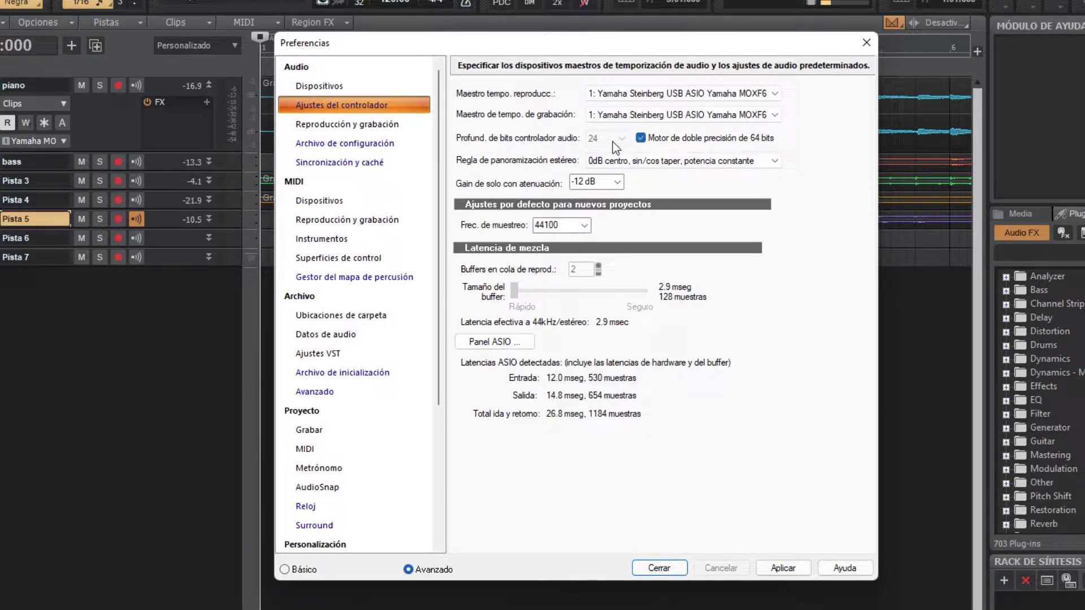
click(582, 227)
click(637, 223)
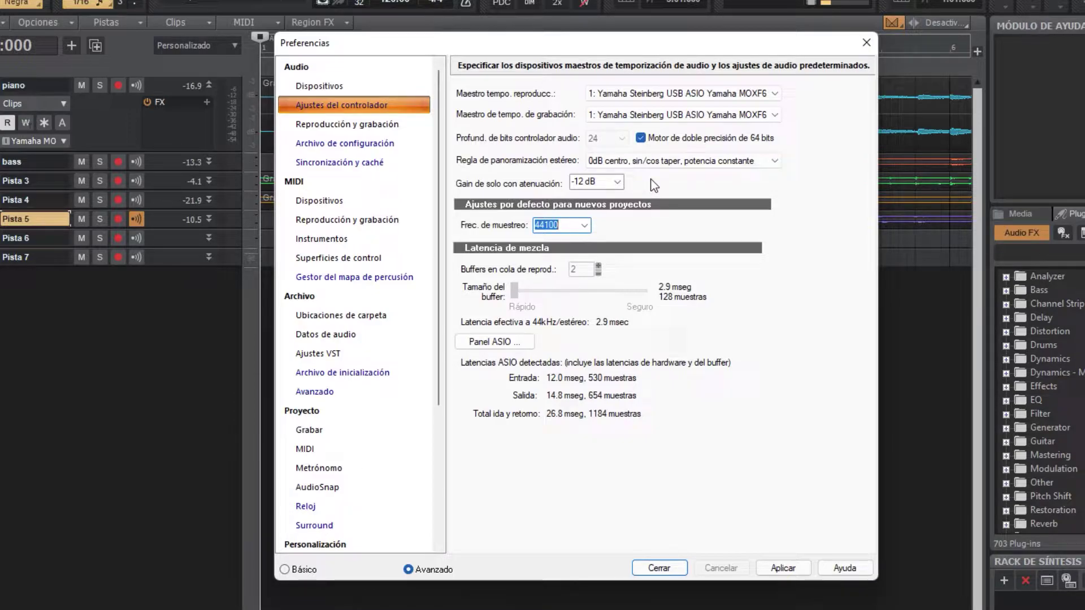
click(770, 569)
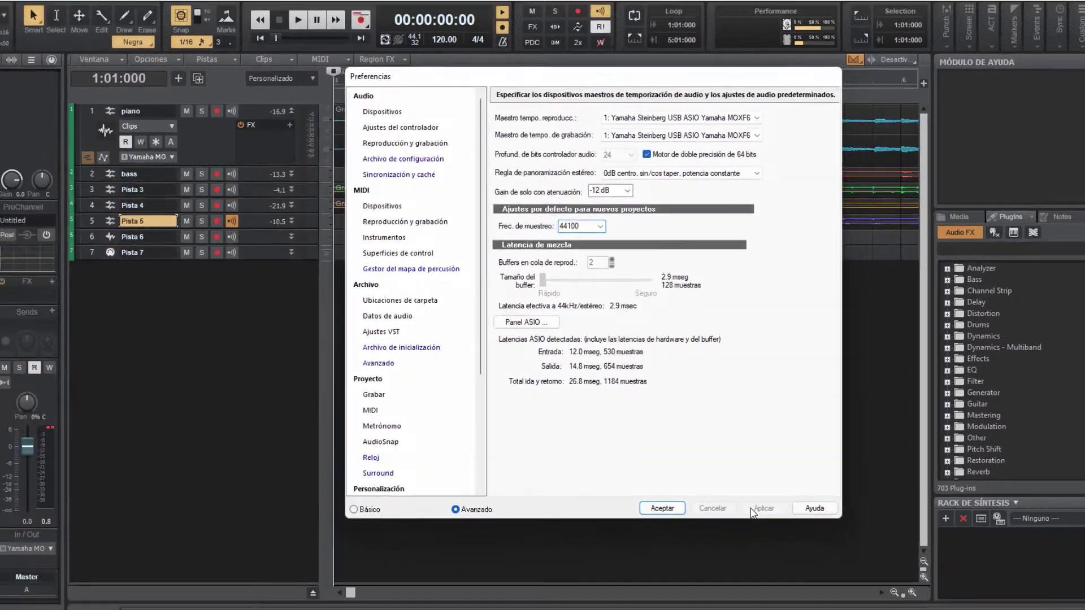
click(662, 508)
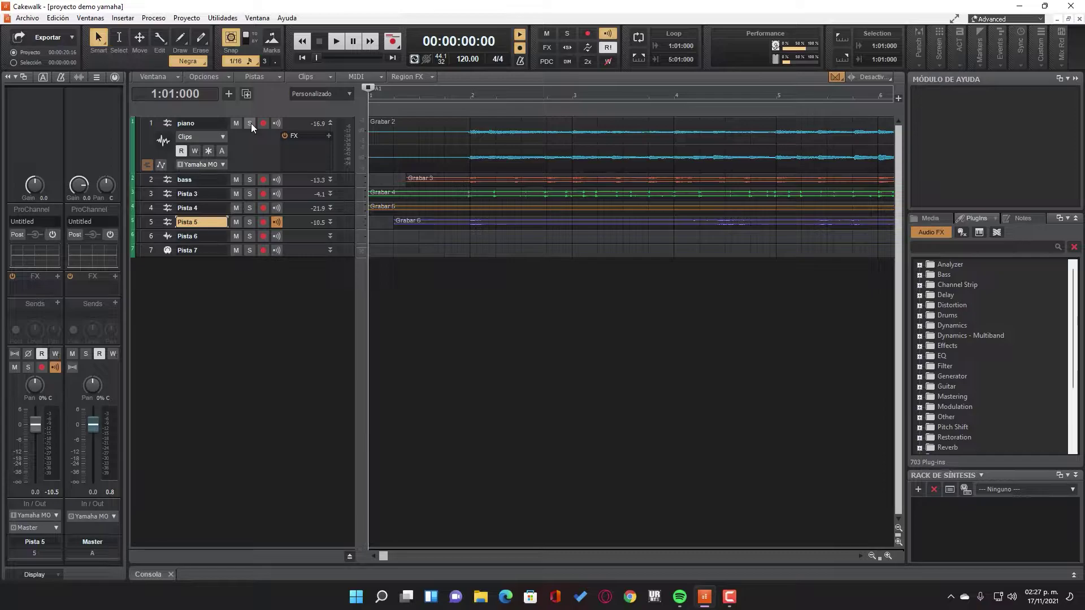
- Audition Pista 3 in solo, rename it bateria, and clear its solo
click(192, 194)
click(249, 194)
key(space)
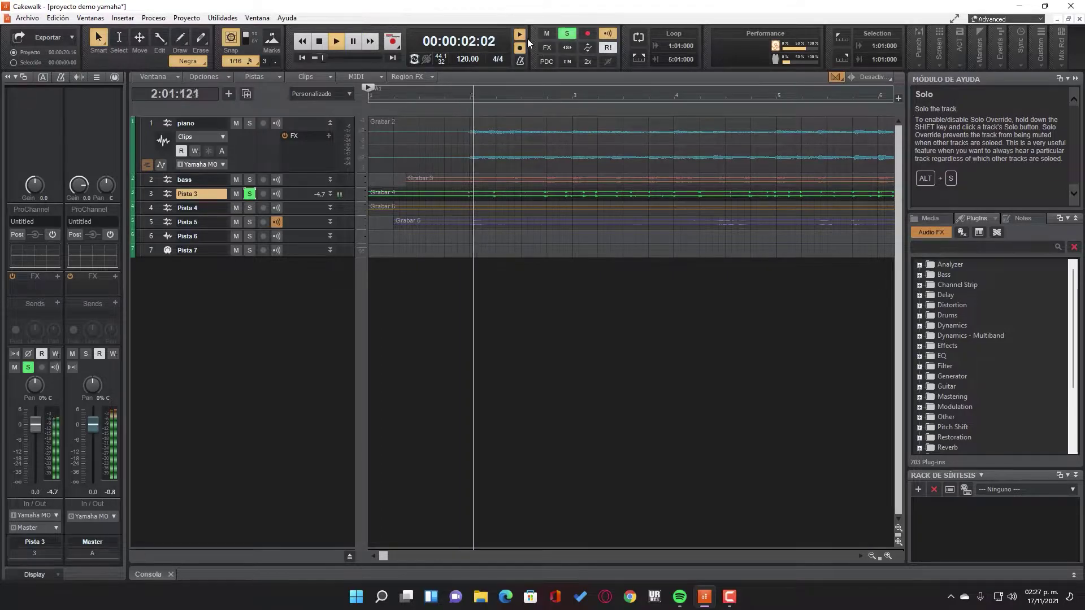
double_click(198, 195)
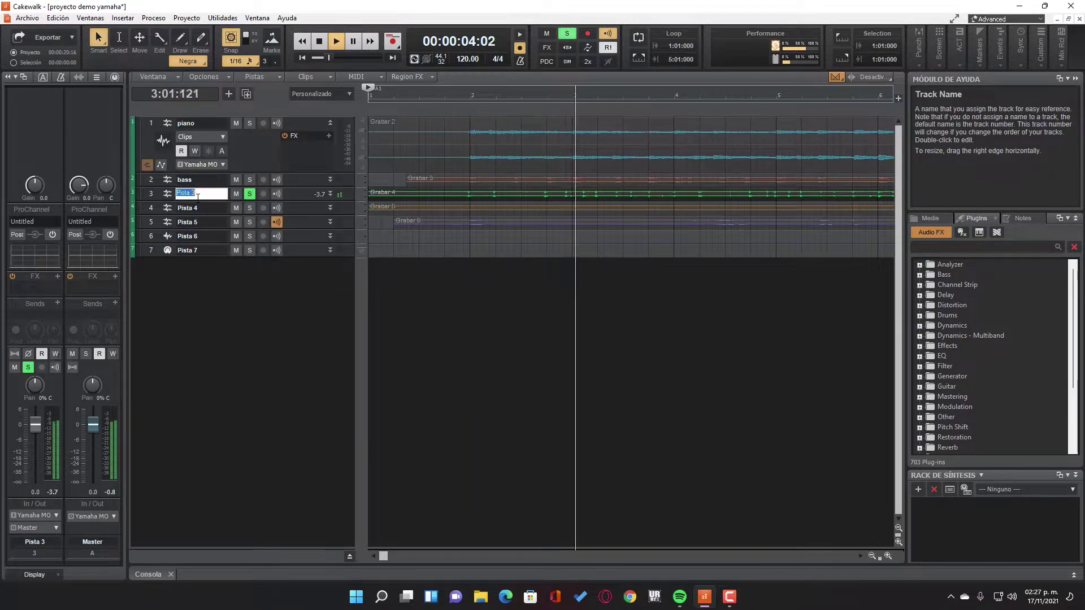
text(bateria)
key(Return)
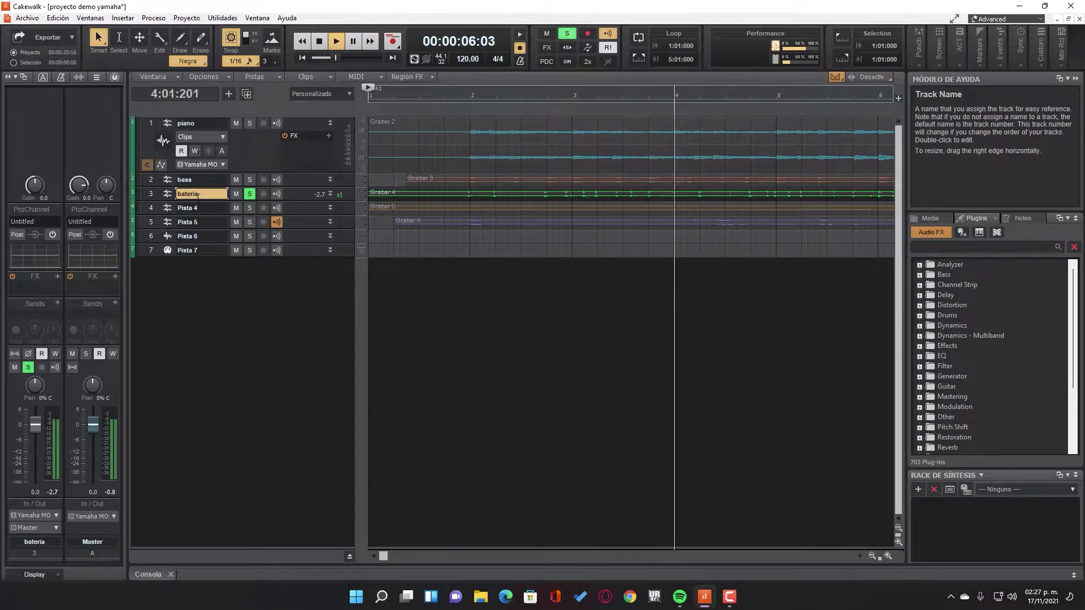
key(space)
click(247, 193)
- Audition Pista 4 in solo and rename it solista
click(248, 208)
key(space)
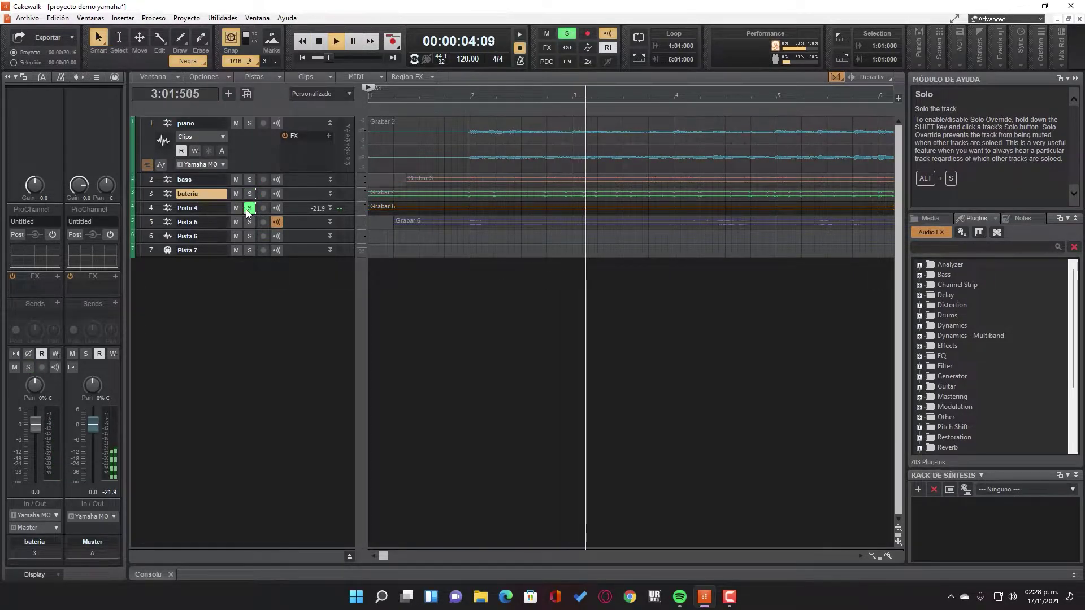
click(249, 208)
double_click(211, 209)
text(solista)
key(Return)
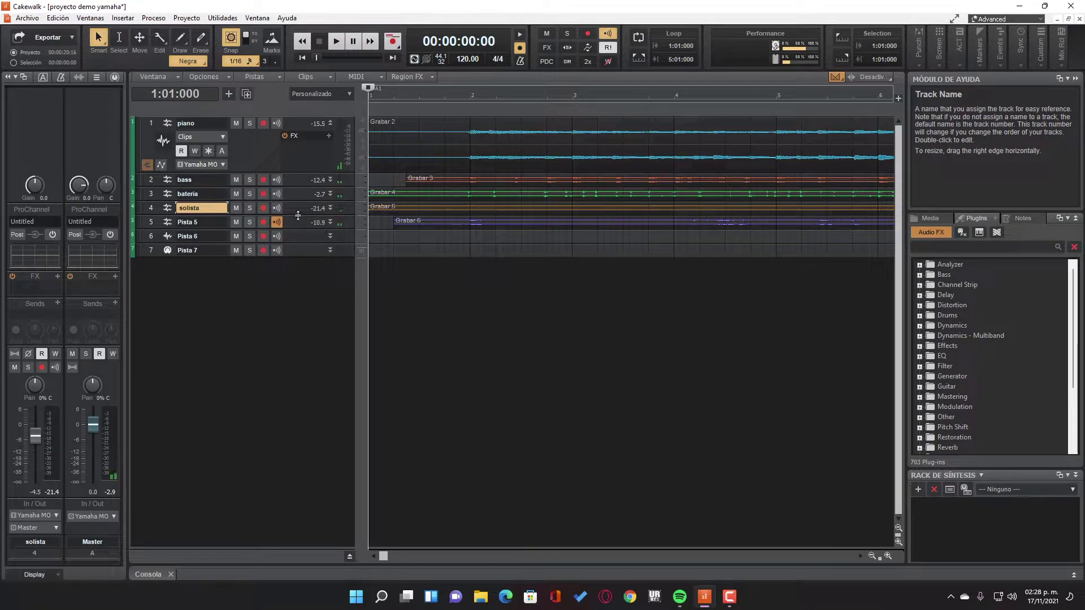
- Audition Pista 5 in solo and rename it metales
click(301, 221)
click(249, 226)
key(space)
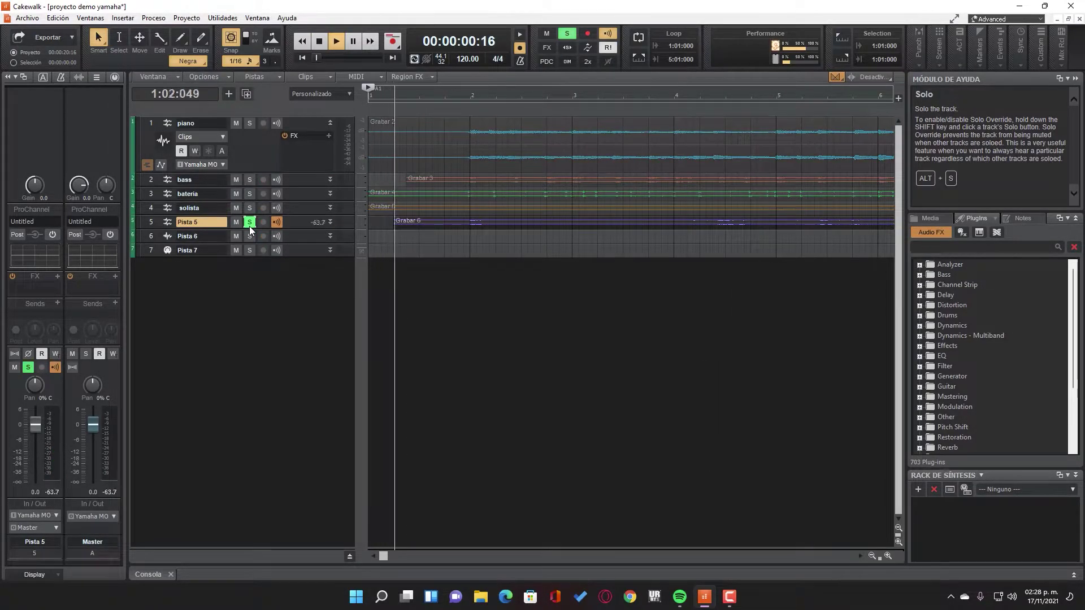
key(space)
click(249, 226)
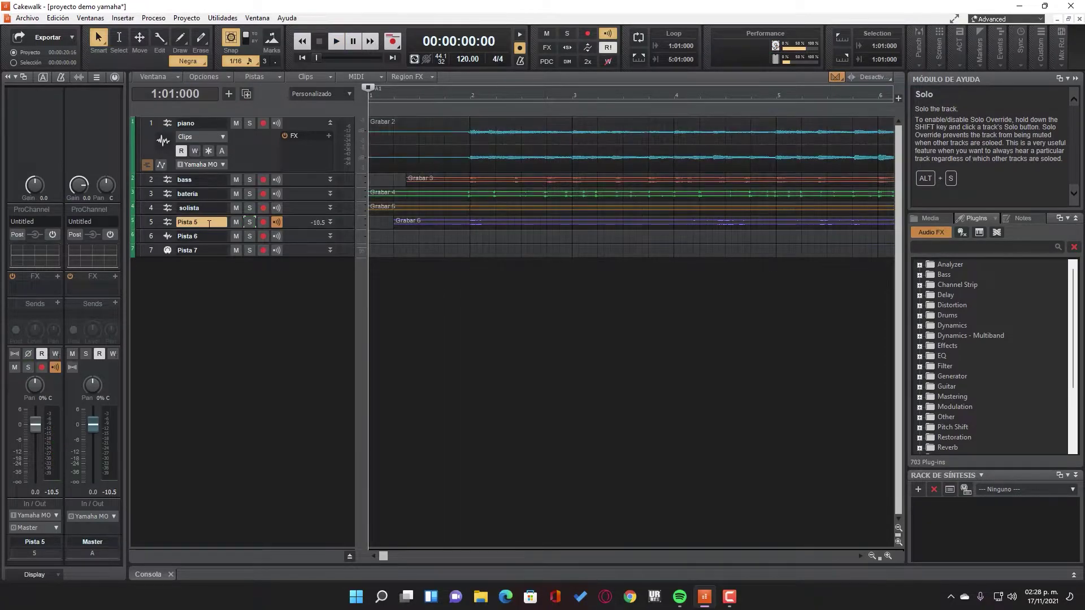
double_click(206, 225)
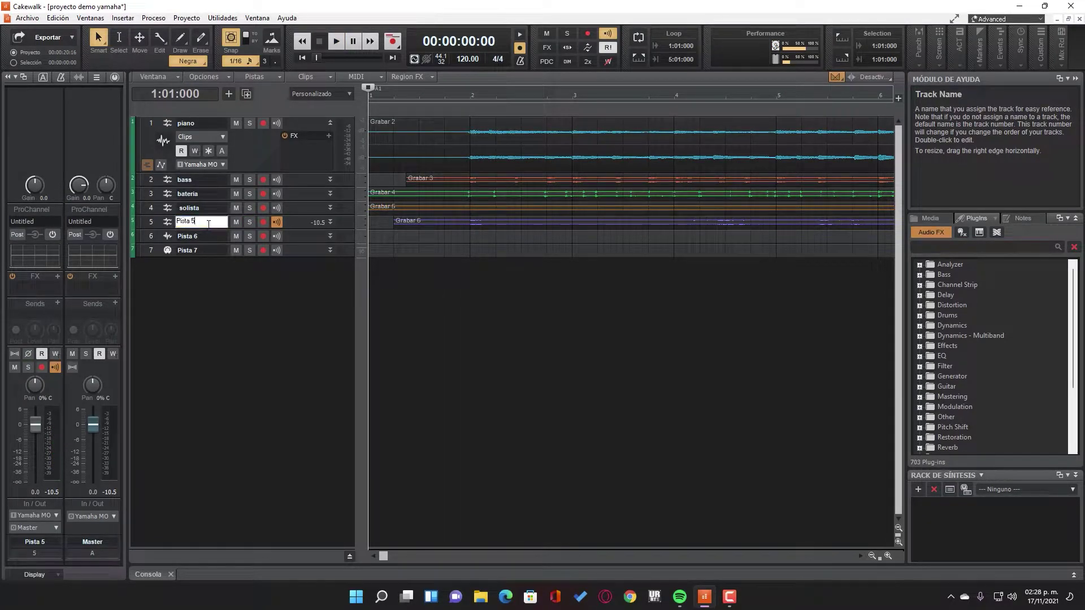
text(metales)
key(Return)
- Collapse the piano track to minimum height and enable Exclusive Solo mode
drag(301, 172, 311, 95)
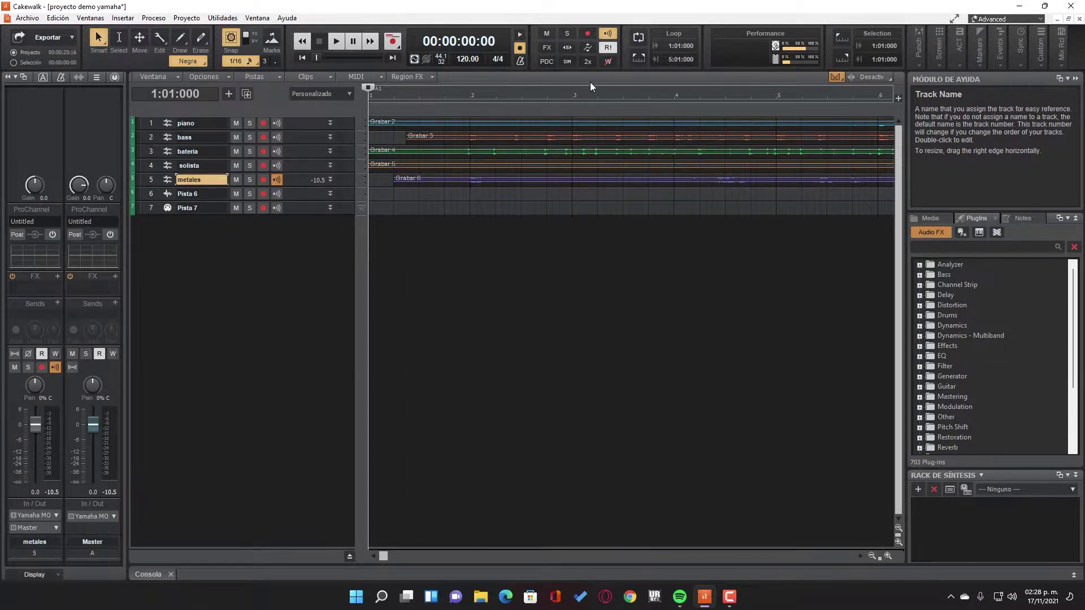
click(567, 48)
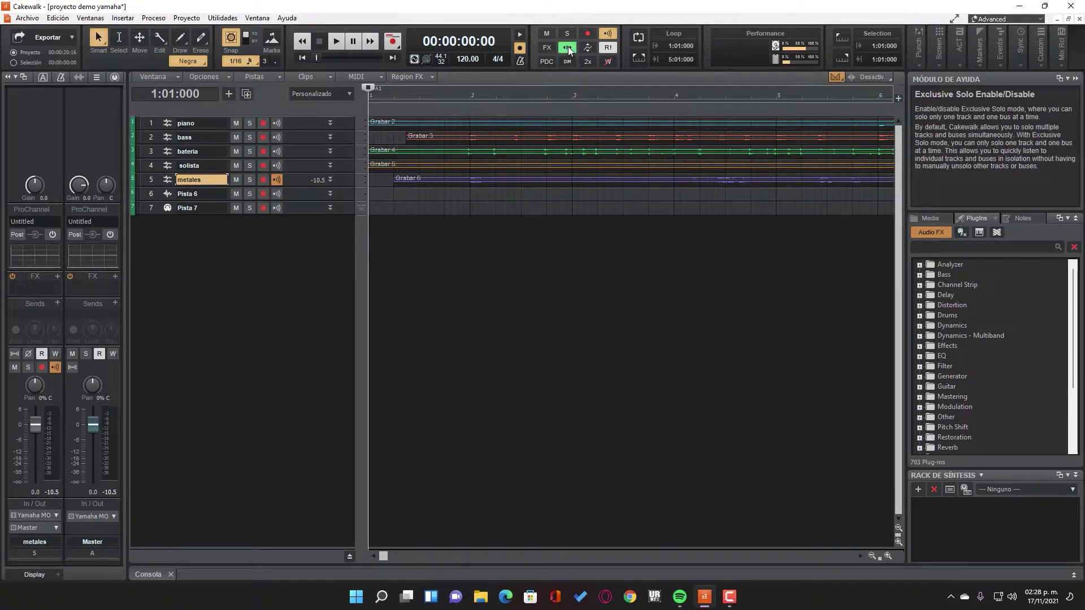
- Play the piano, bateria, solista and metales tracks one at a time using exclusive solo
click(249, 122)
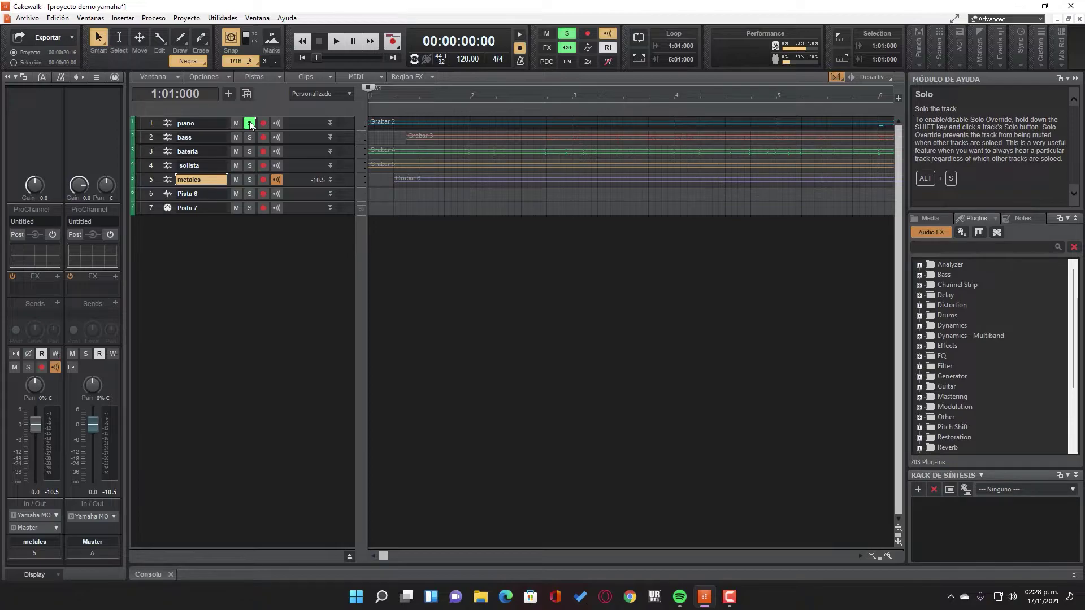
key(space)
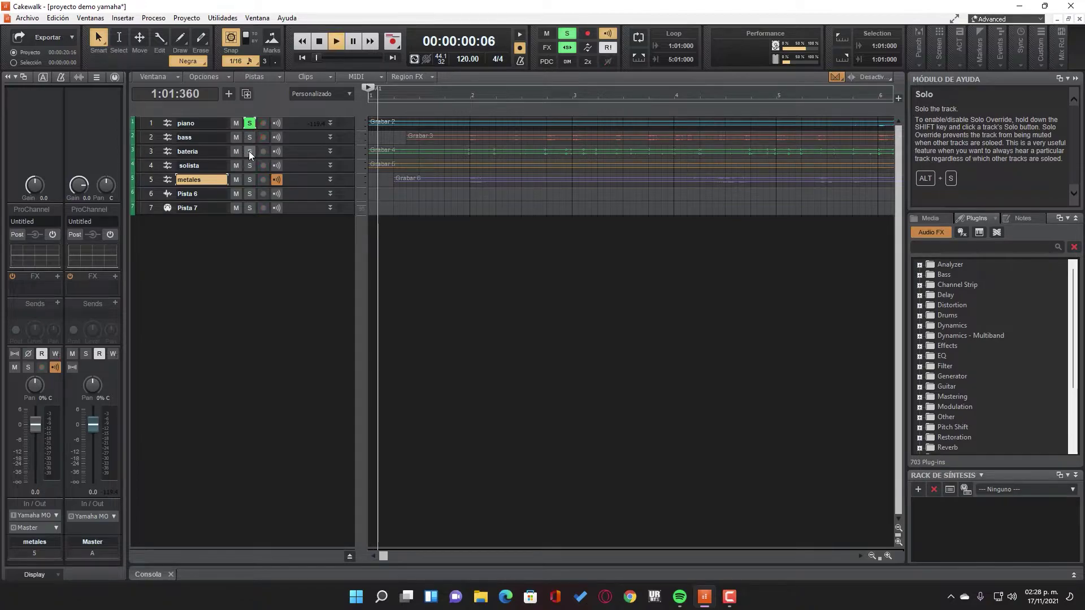
key(space)
key(space)
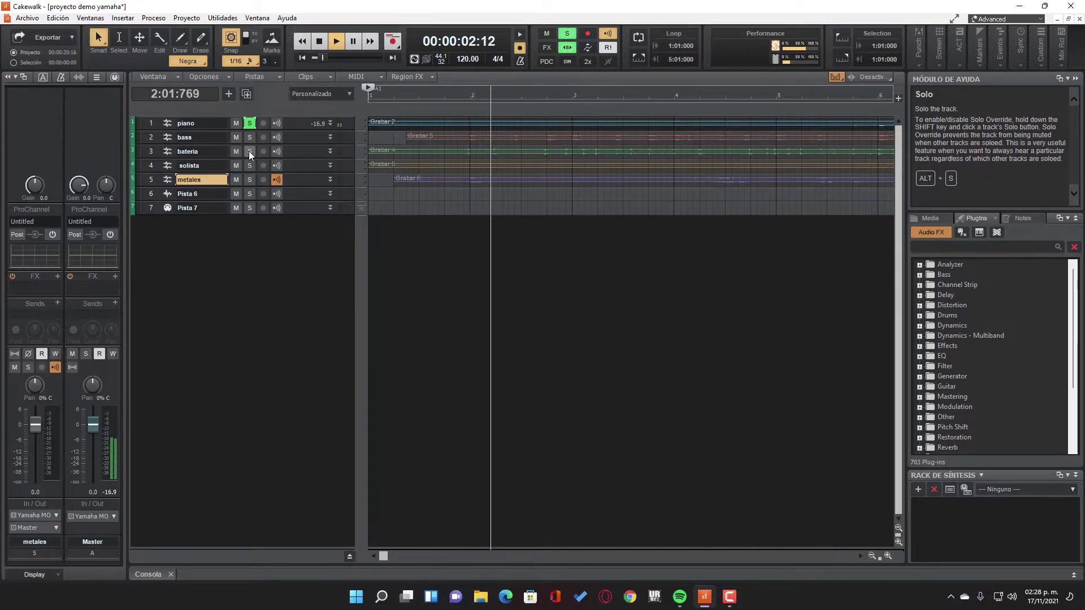
click(249, 151)
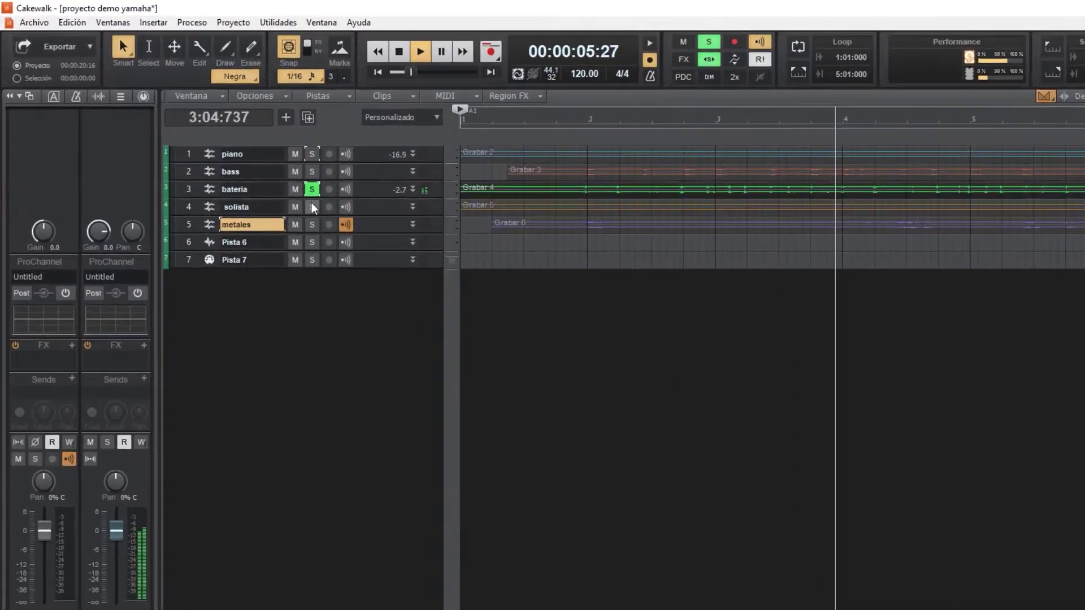
click(312, 207)
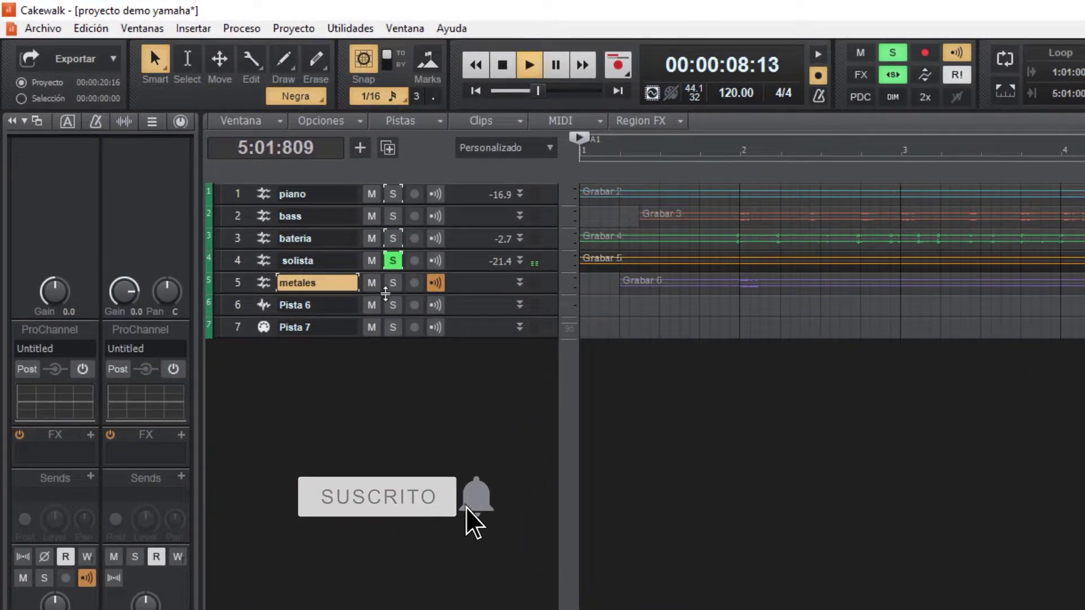
key(space)
click(396, 282)
key(space)
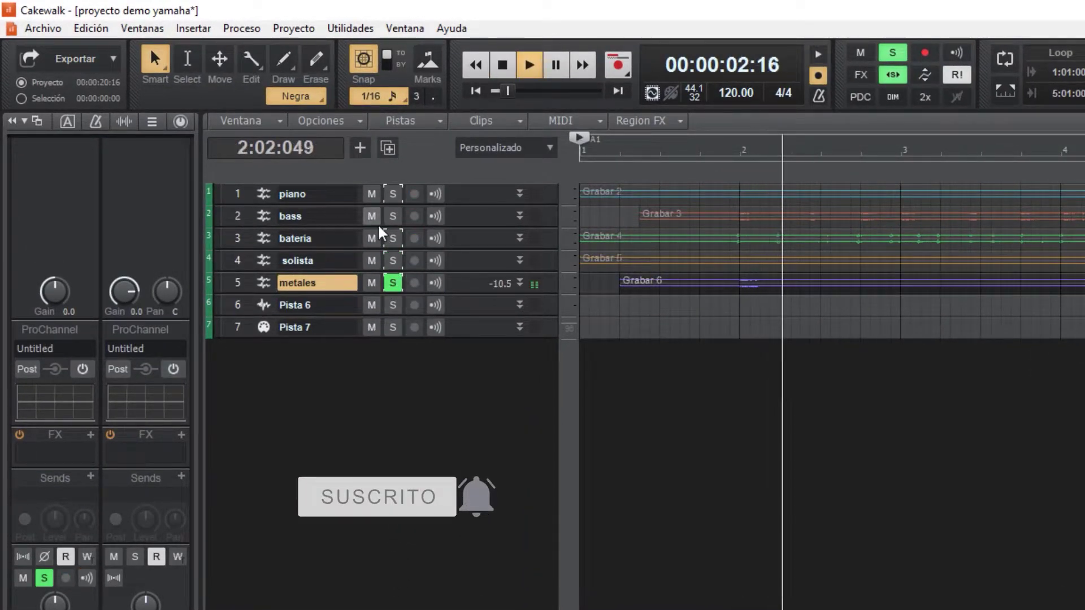
key(space)
- Switch the exclusive solo between the piano, bass, bateria and solista tracks, end on piano, and turn Exclusive Solo mode off
click(393, 193)
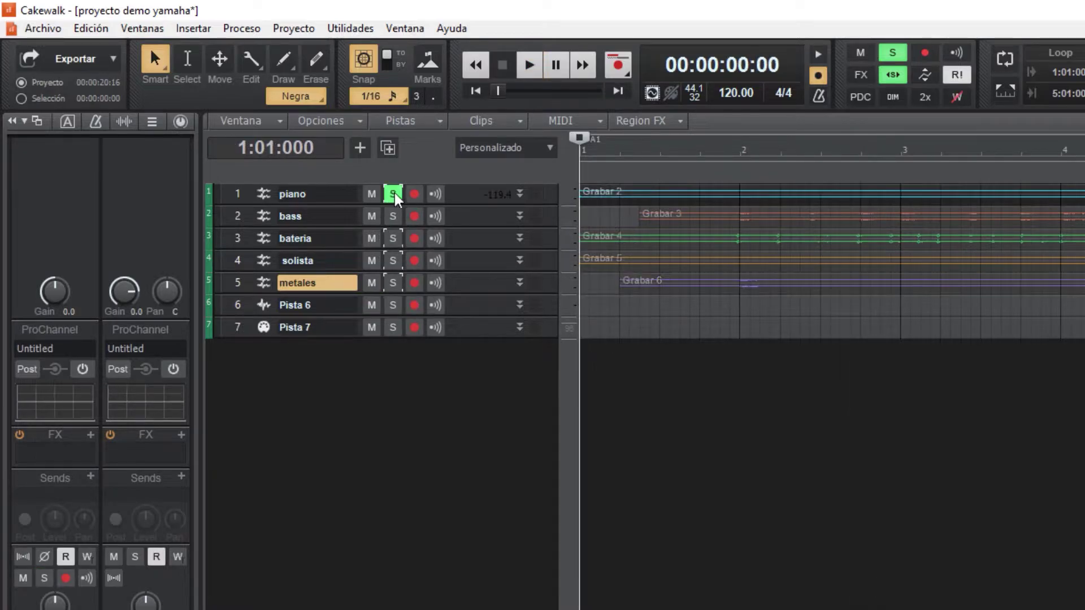
click(393, 215)
click(393, 238)
click(393, 261)
click(395, 216)
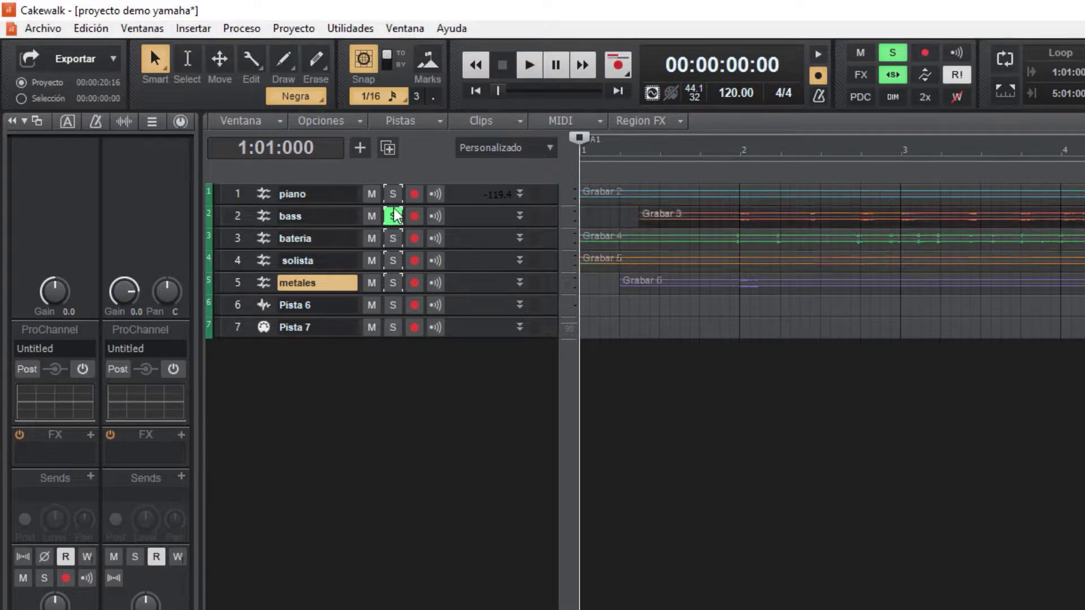
click(393, 194)
click(893, 75)
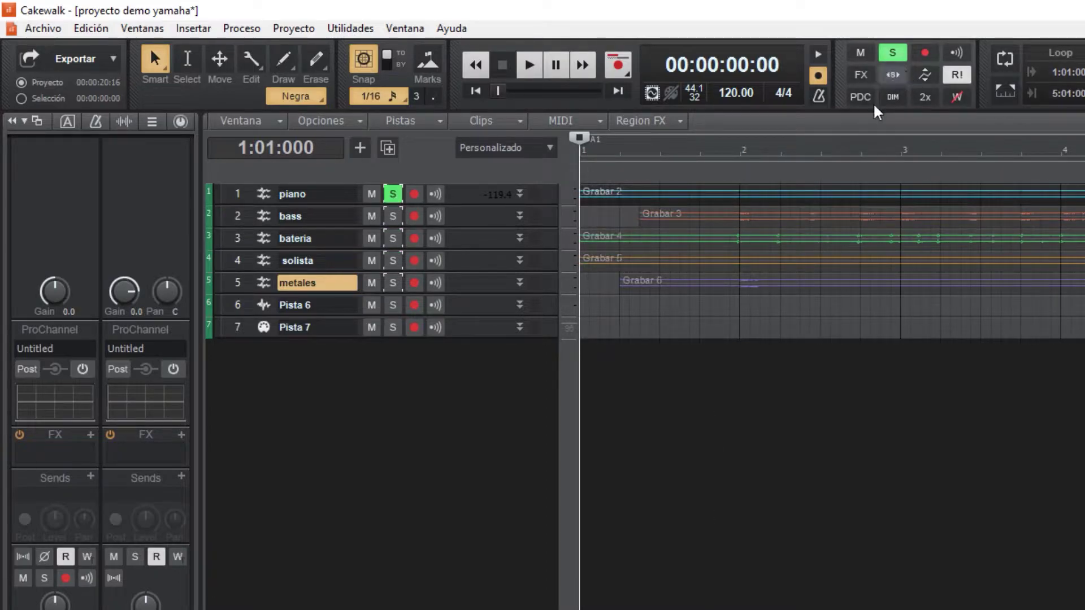
- Solo the bass, bateria, solista, metales and Pista 6 tracks together with the piano track
click(393, 216)
click(393, 238)
click(394, 260)
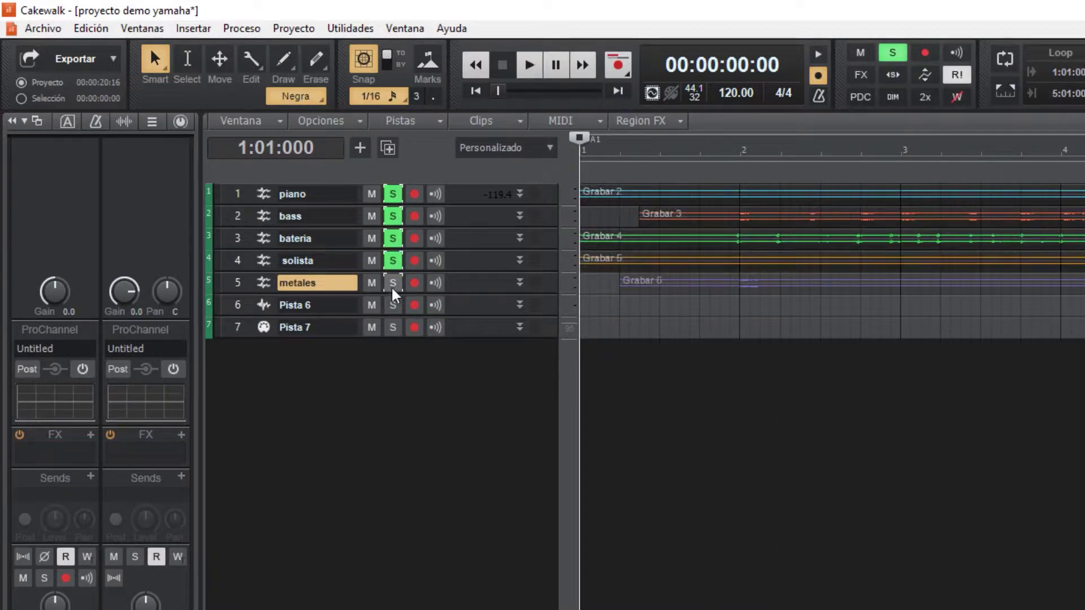
click(393, 282)
click(393, 304)
- Turn off solo on all the tracks from Pista 6 up to piano
click(393, 282)
click(393, 304)
click(394, 260)
click(393, 238)
click(393, 216)
click(393, 194)
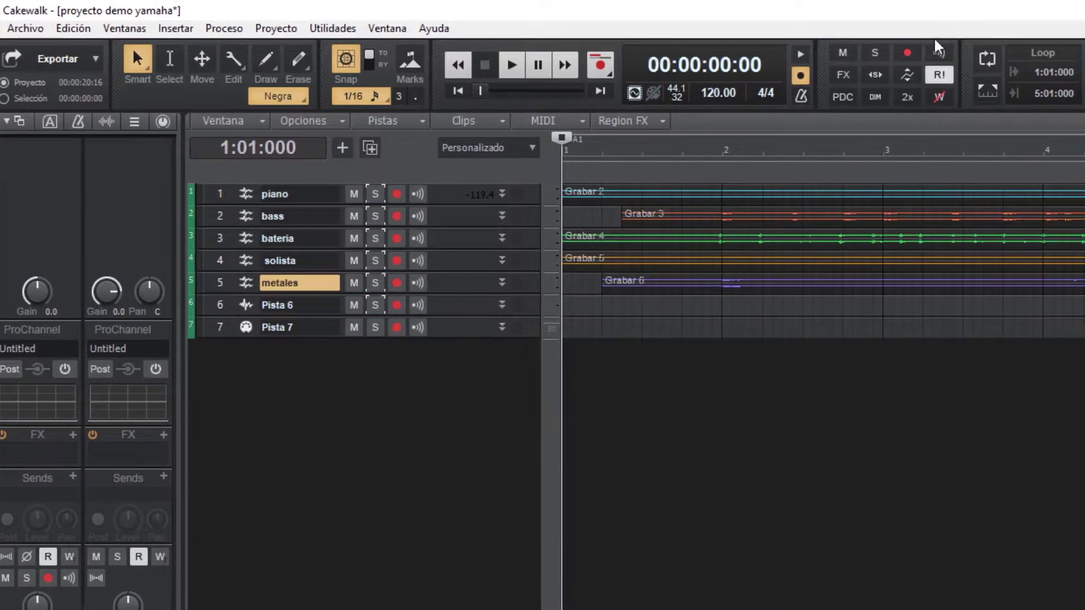
- Enable both Dim Solo mode and Exclusive Solo mode and start playback
click(875, 97)
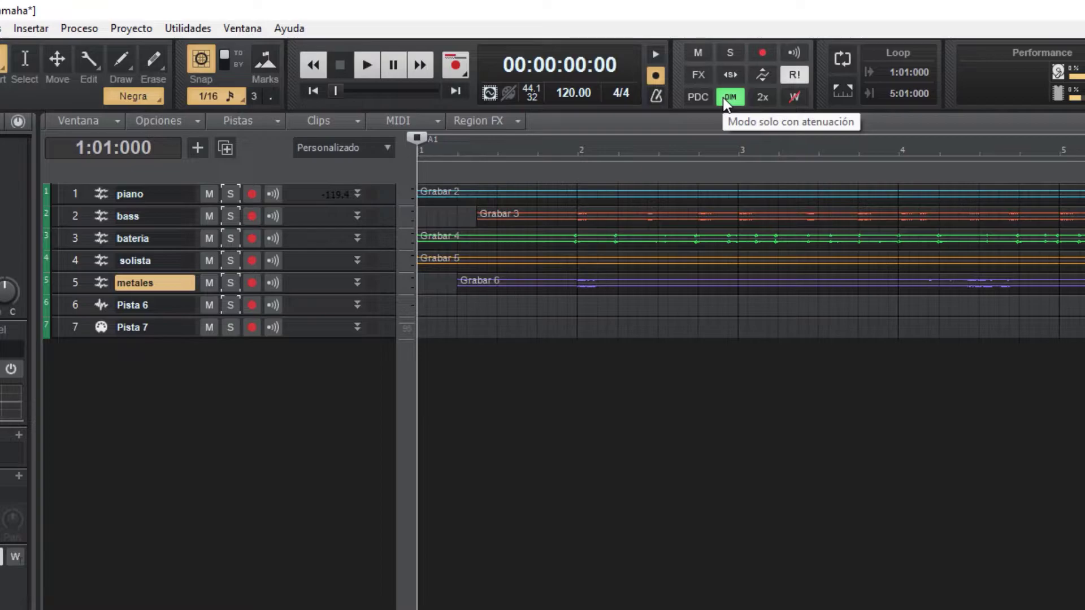
click(721, 75)
key(space)
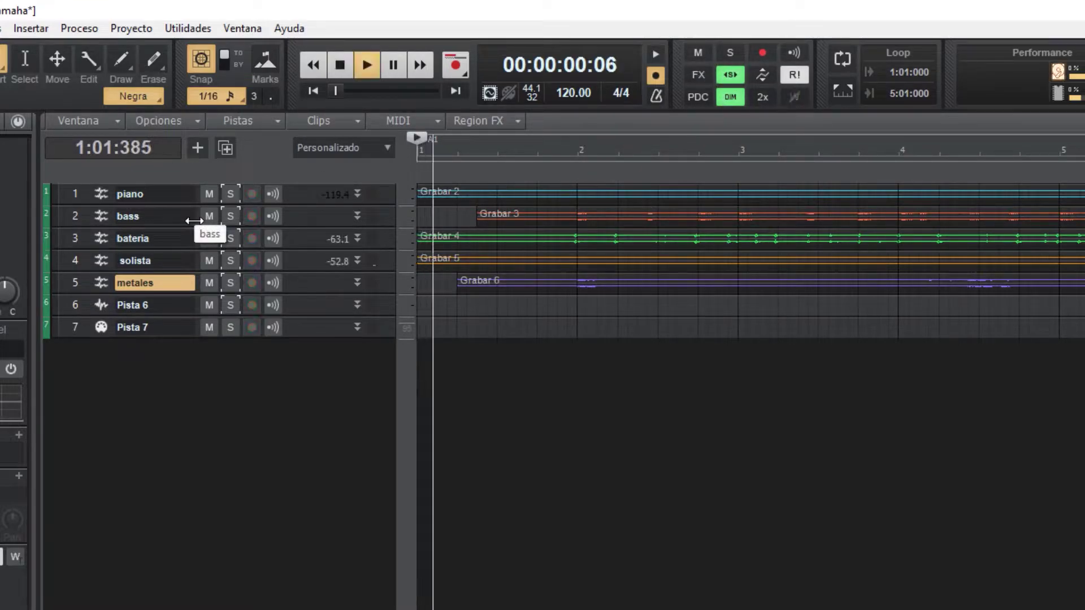
- Audition the piano, bass and bateria tracks one at a time in dimmed solo, ending with playback stopped at the project start
click(228, 195)
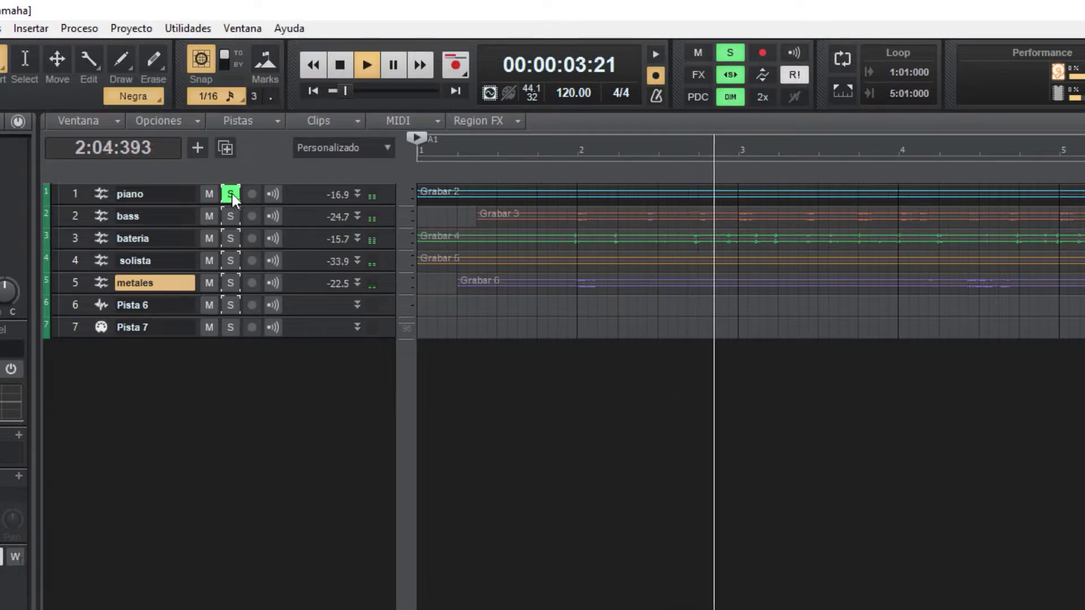
click(228, 196)
click(229, 217)
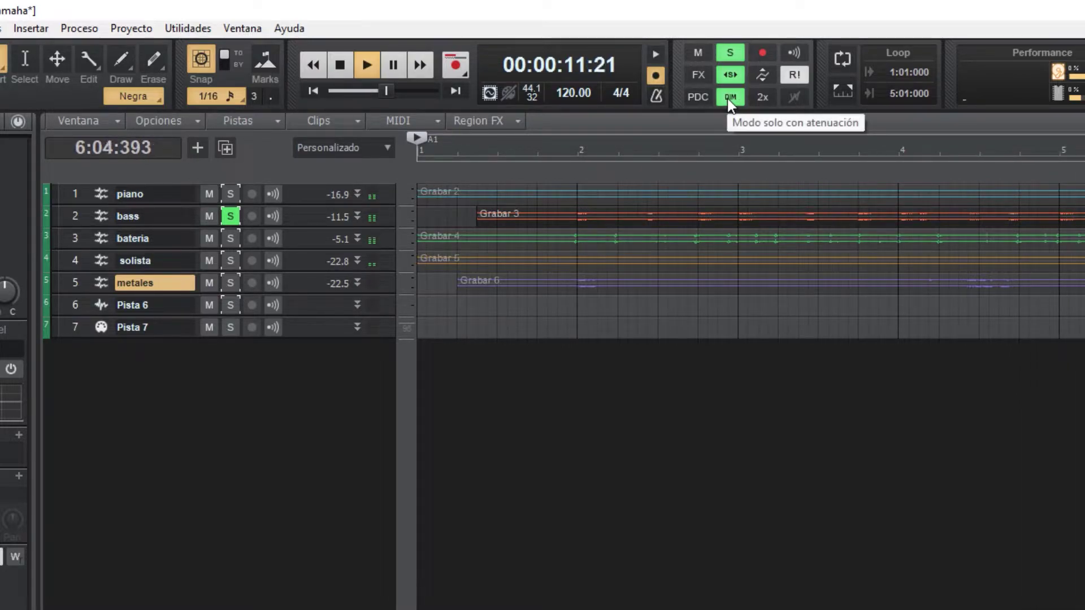
click(230, 238)
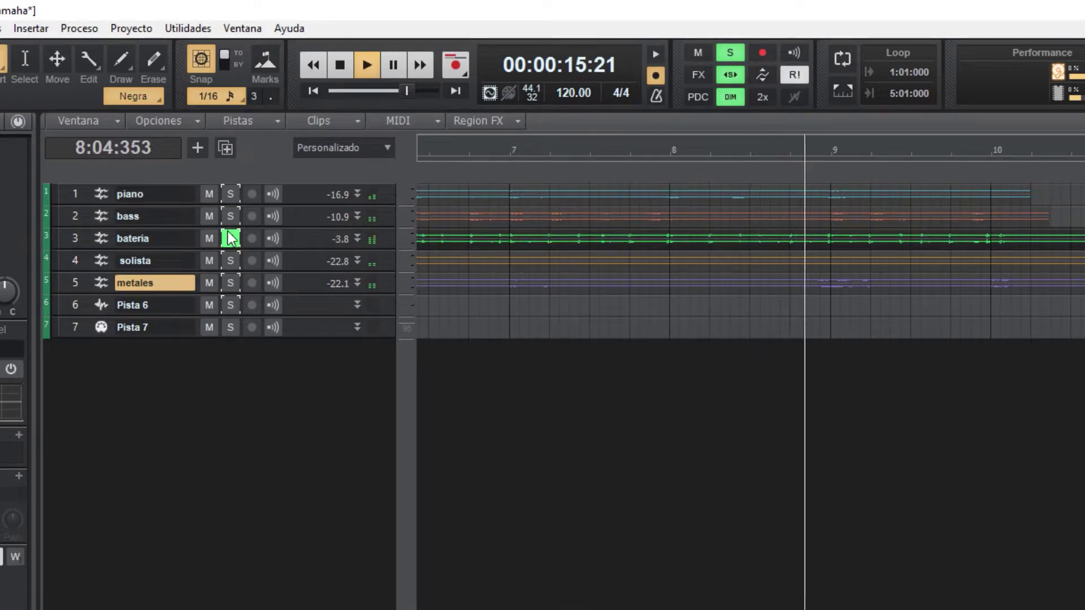
key(space)
key(w)
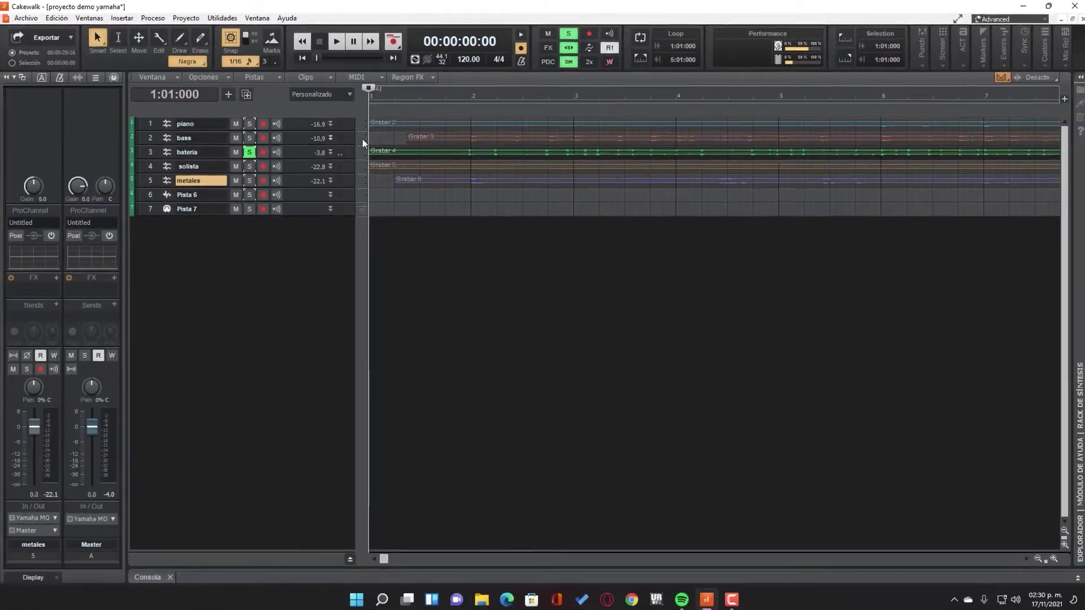
- Choose a stronger dim solo gain attenuation in the audio driver preferences and accept it
click(52, 21)
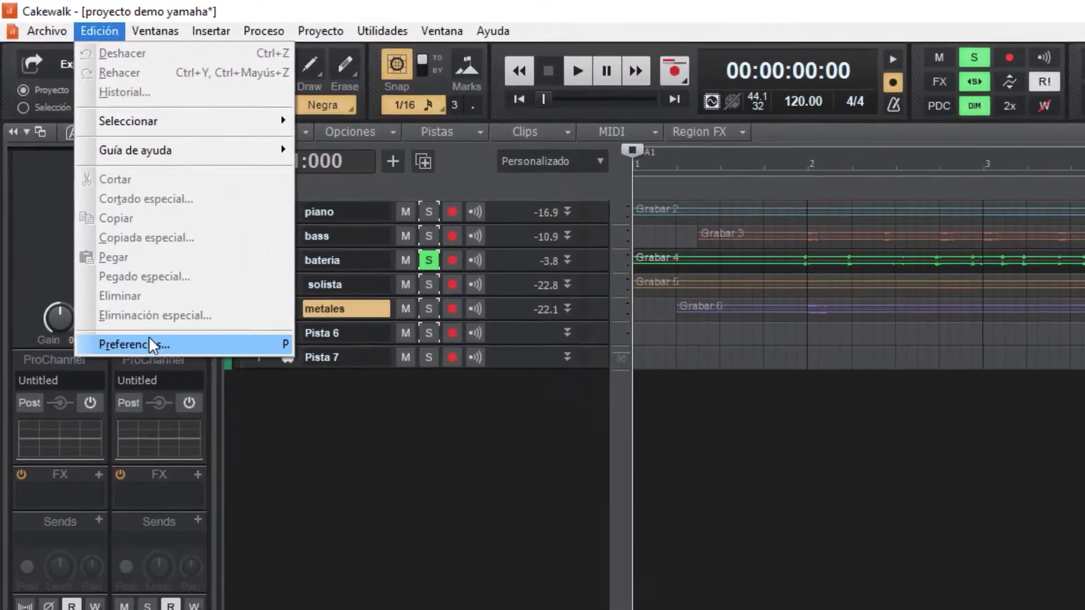
click(95, 247)
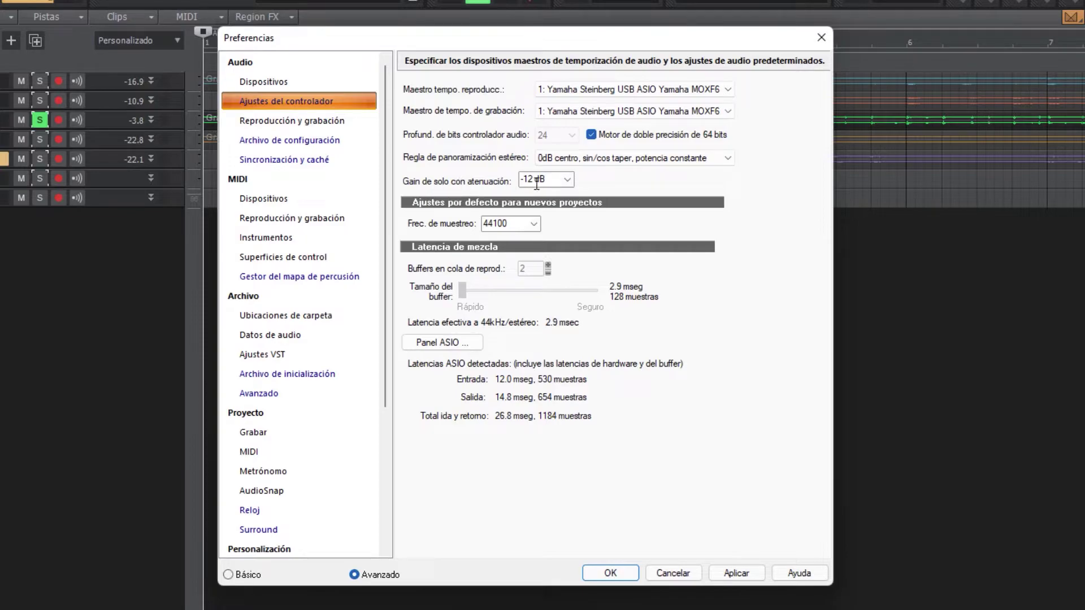
click(567, 180)
click(547, 215)
click(616, 577)
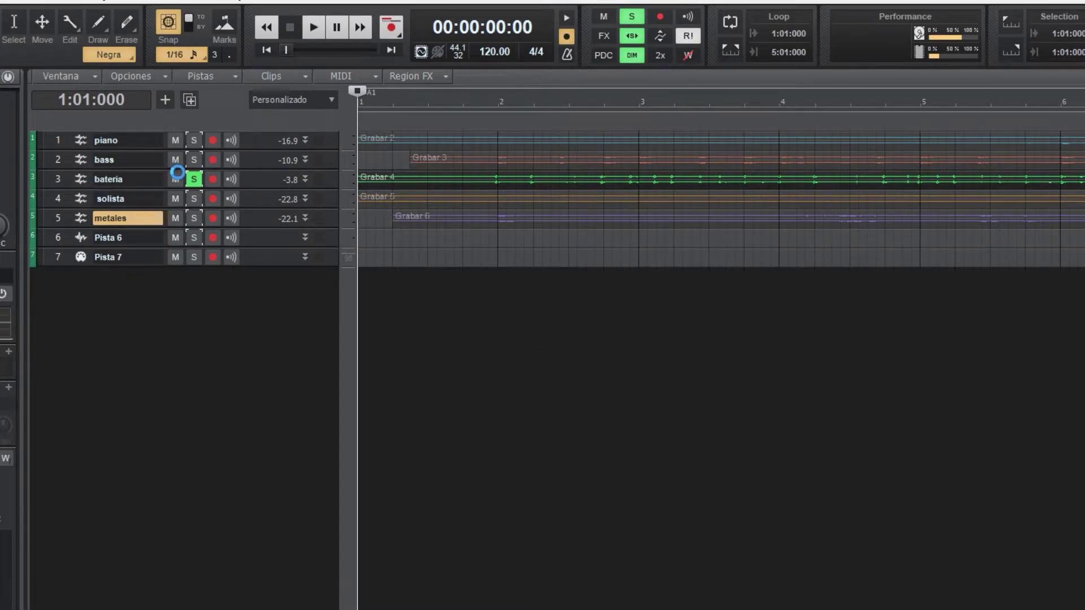
- Audition the piano and bass tracks in dimmed solo with the changed attenuation, and stop playback
ctrl+click(192, 140)
key(space)
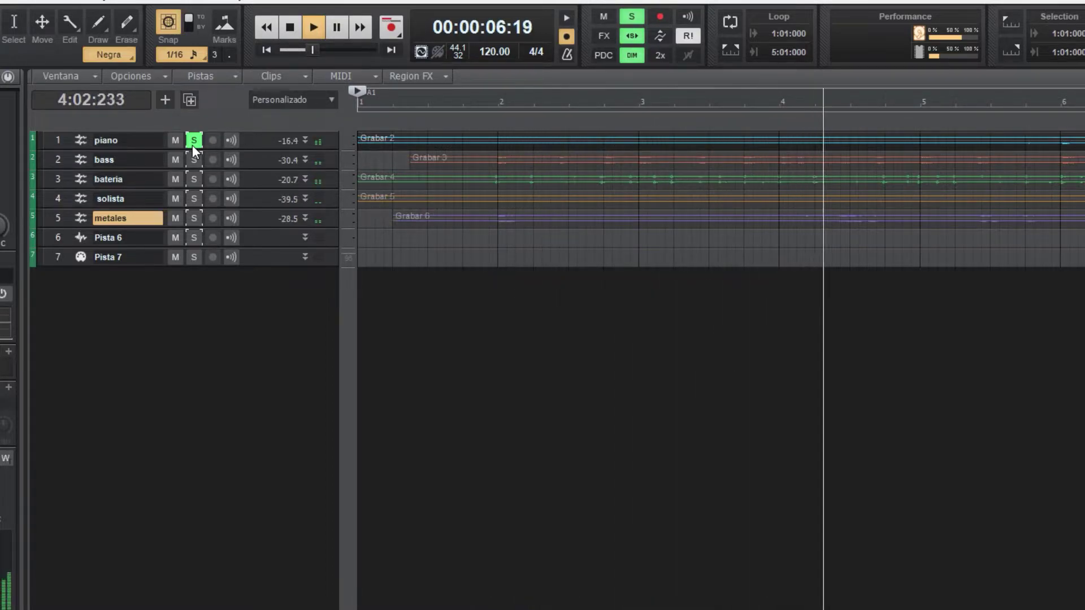
click(192, 159)
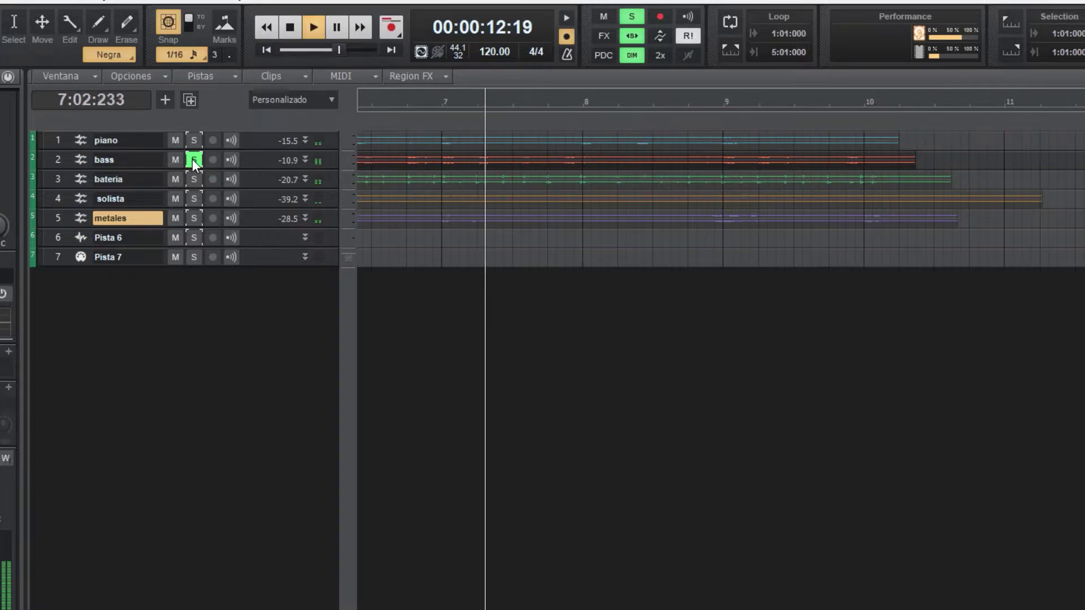
key(space)
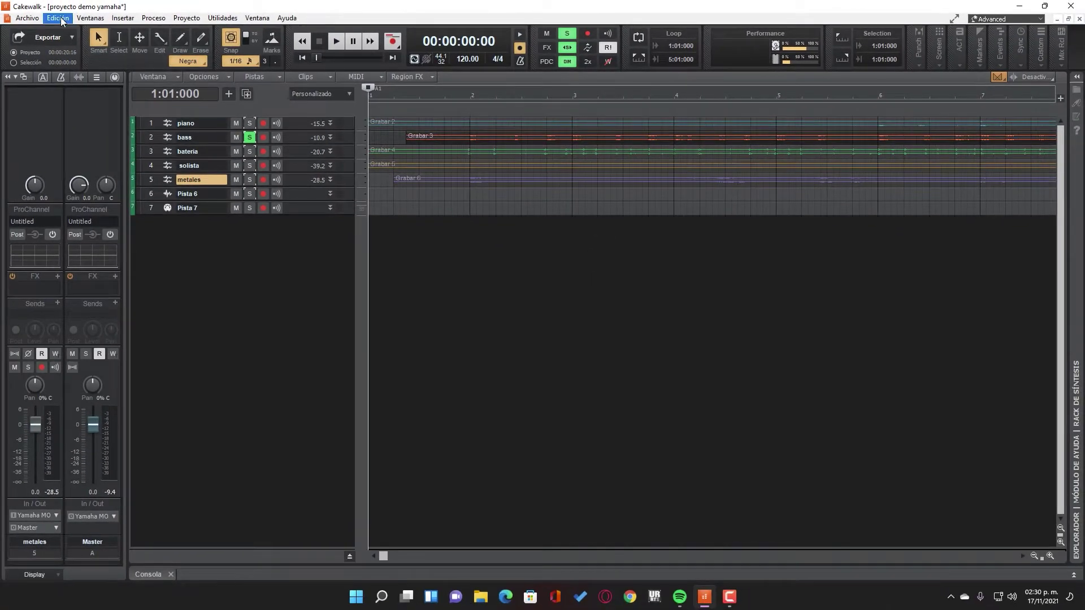
- Set the dim solo gain to -6 dB in the audio driver preferences and accept it
click(58, 17)
click(79, 200)
click(615, 194)
click(614, 206)
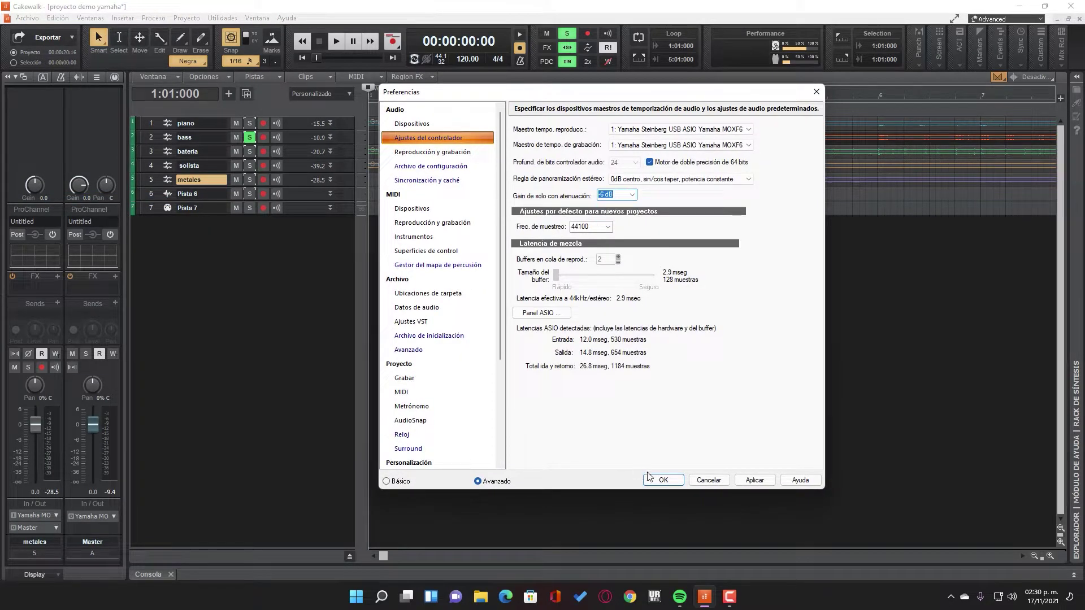
click(661, 480)
- Audition the bass and bateria tracks in dimmed solo at -6 dB, stop playback and turn off the bateria solo
key(space)
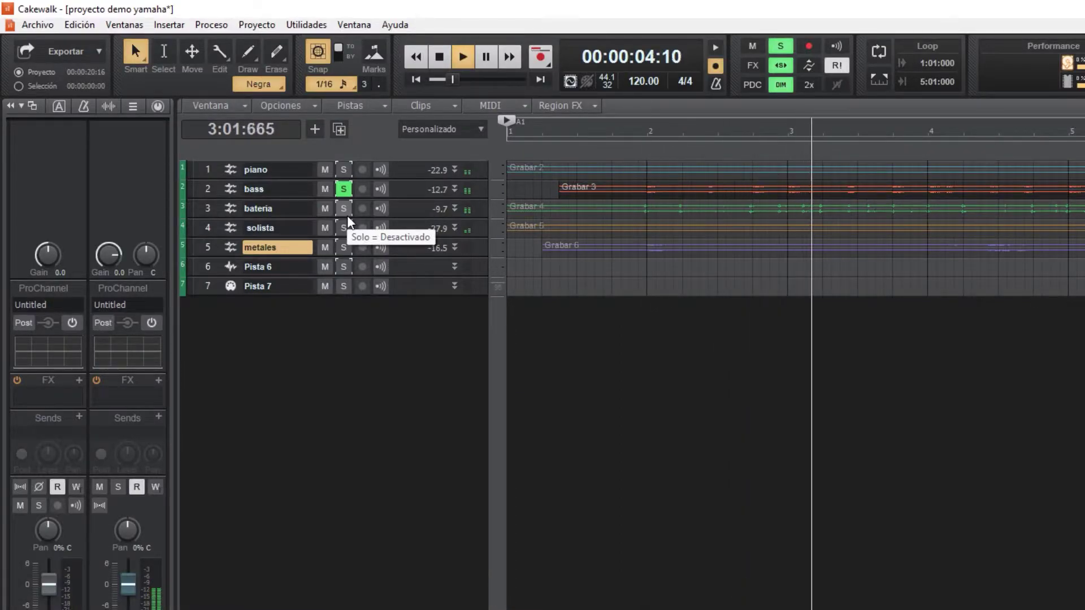
ctrl+click(341, 209)
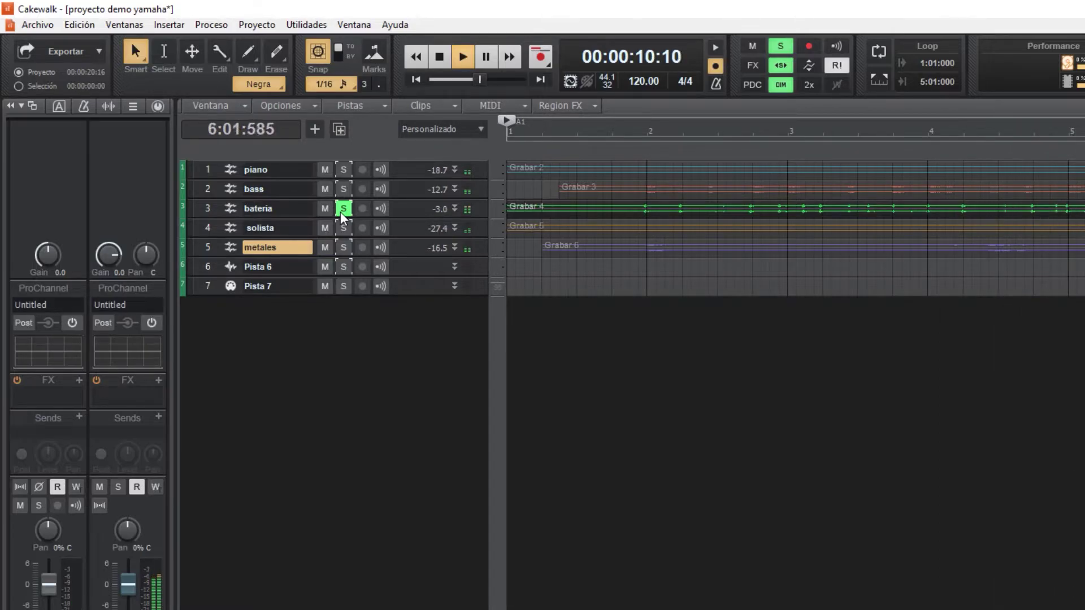
key(space)
click(343, 209)
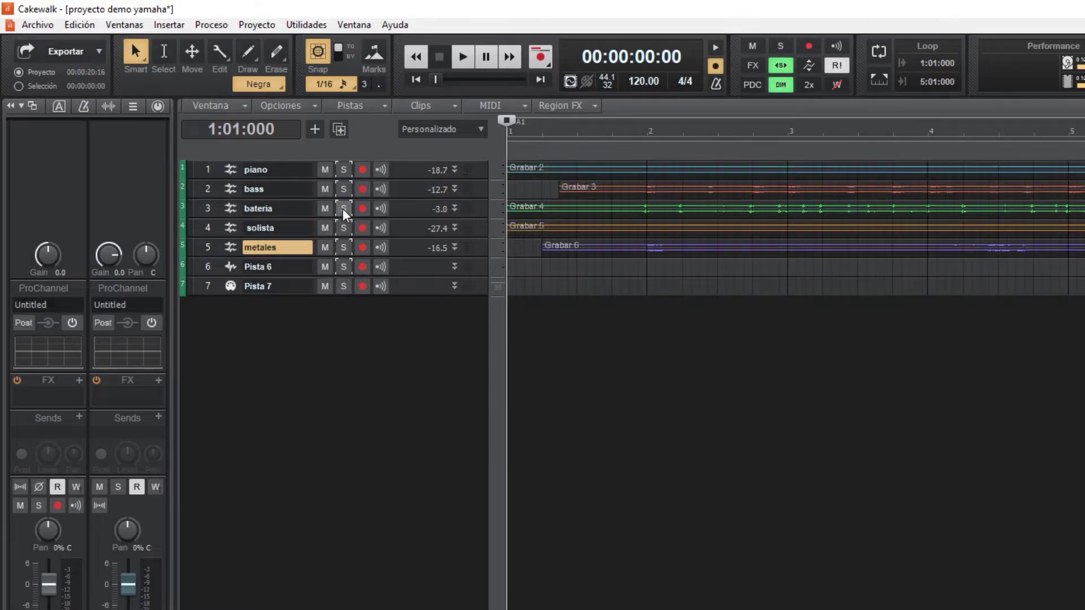
- Keep the dim solo gain at -6 dB, apply a default sampling rate of 48000 for new projects and close the preferences
click(82, 26)
click(163, 275)
click(874, 269)
click(920, 287)
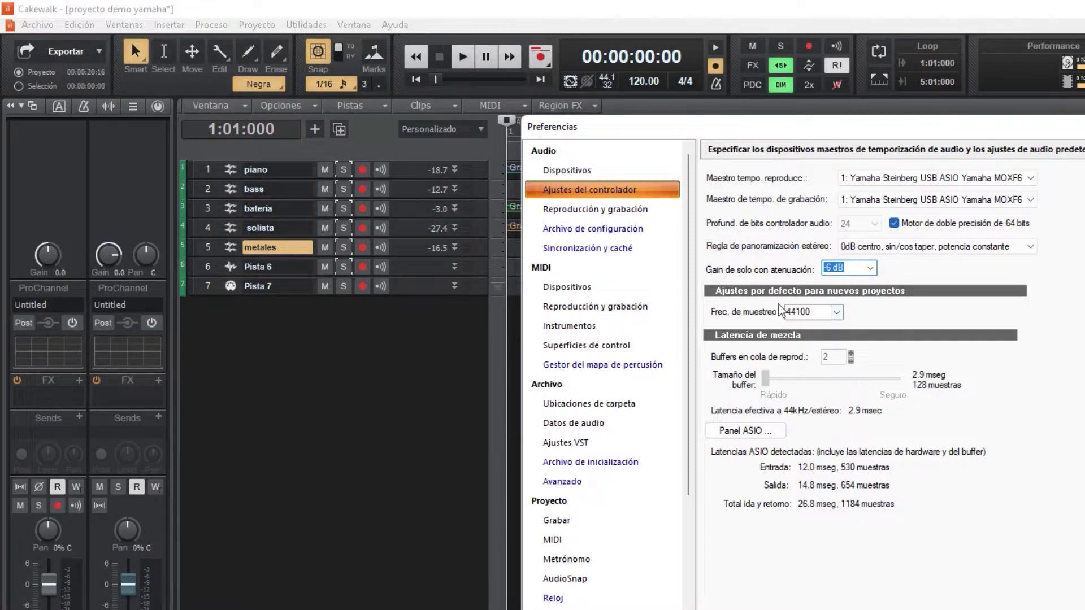
click(836, 312)
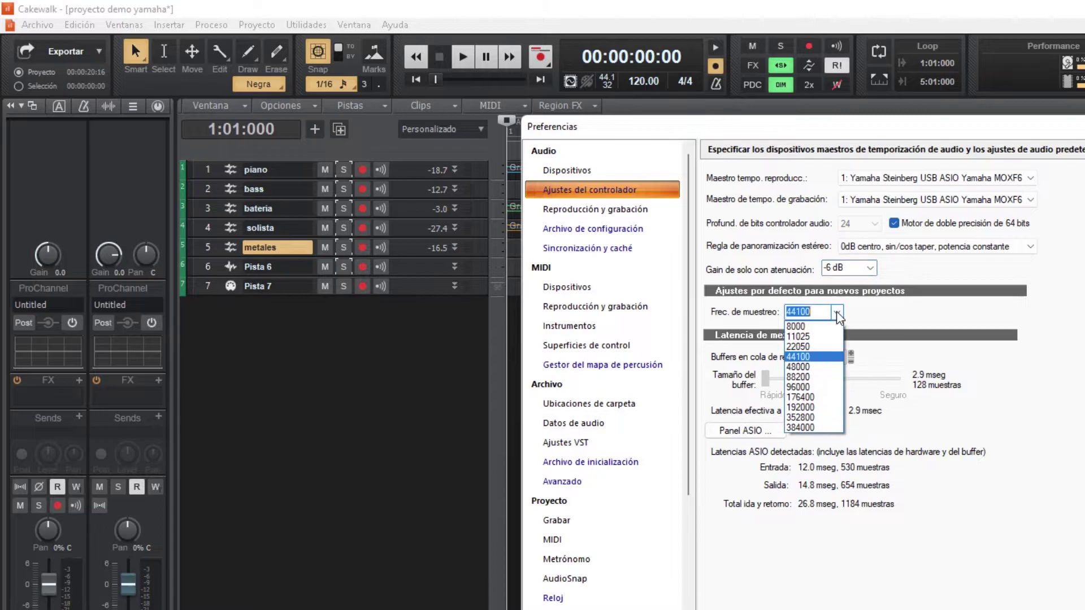
click(813, 367)
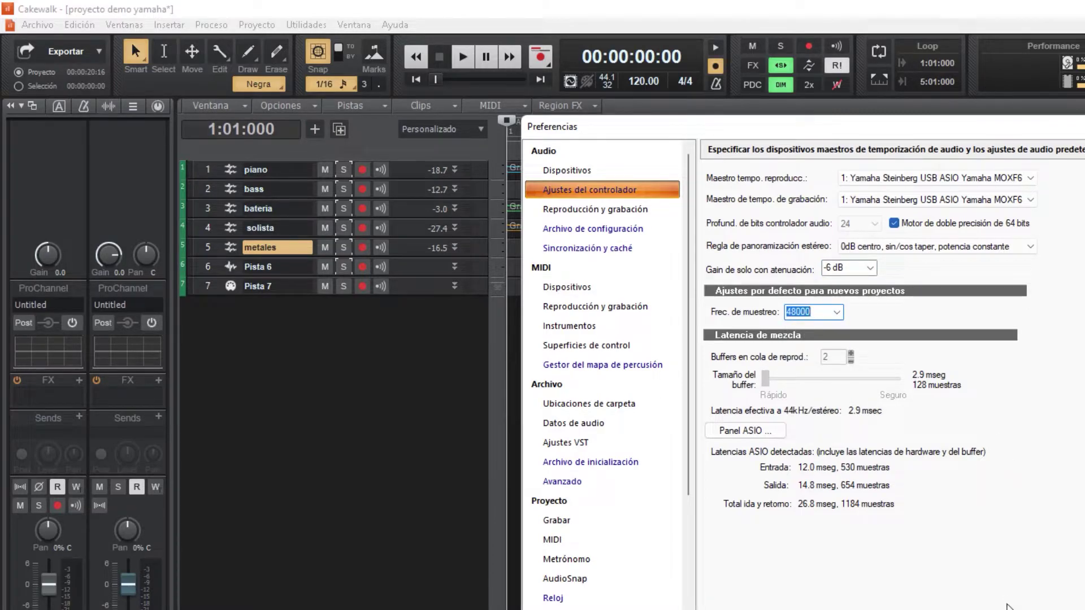
key(Return)
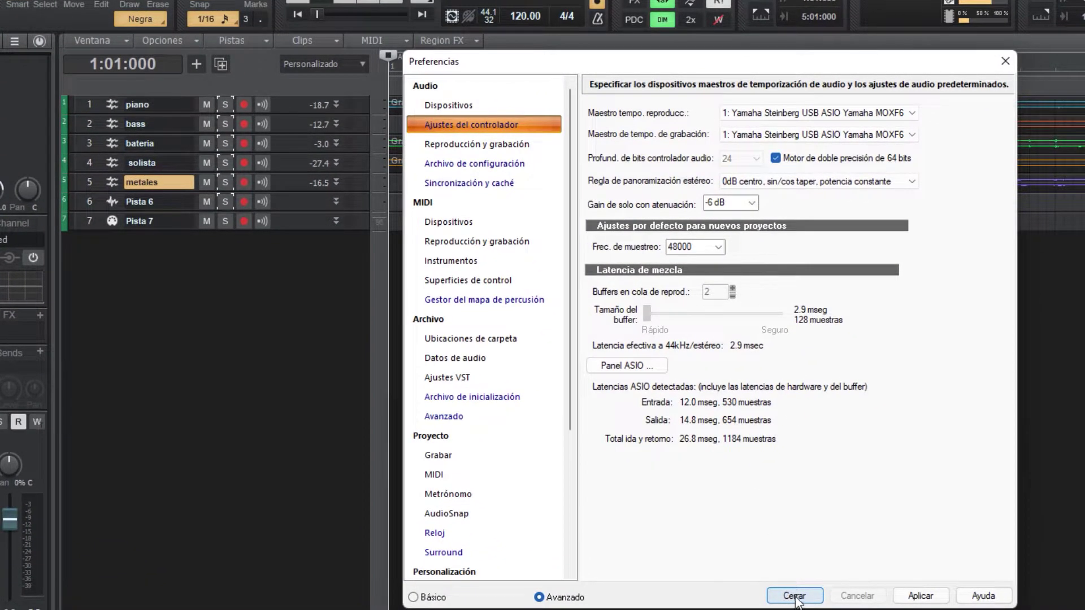
click(795, 597)
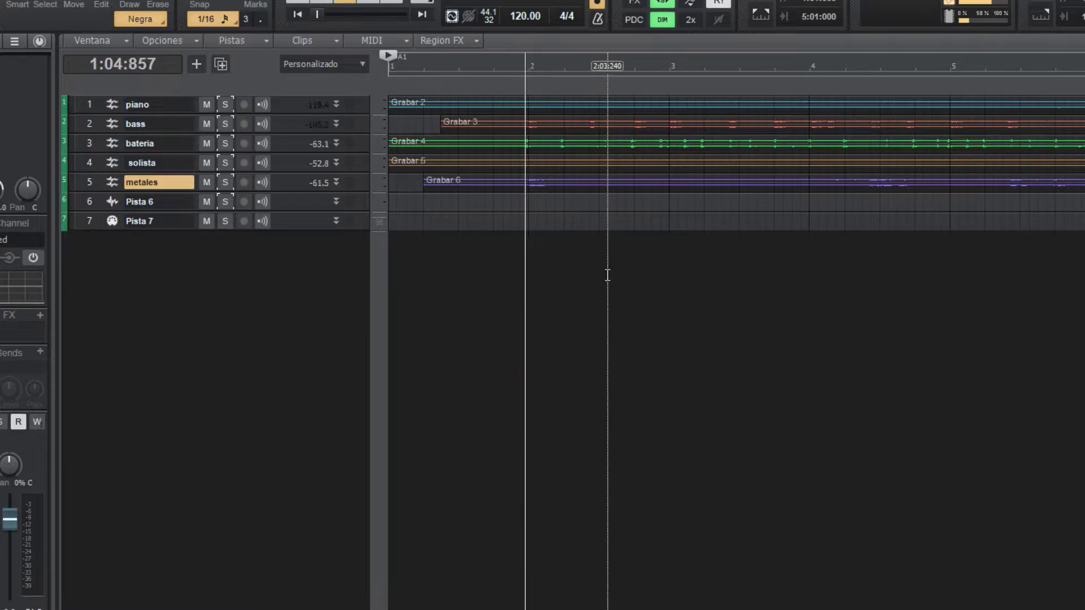
- Stop the full mix playback, check the audio device's sampling rate settings and close the preferences
key(space)
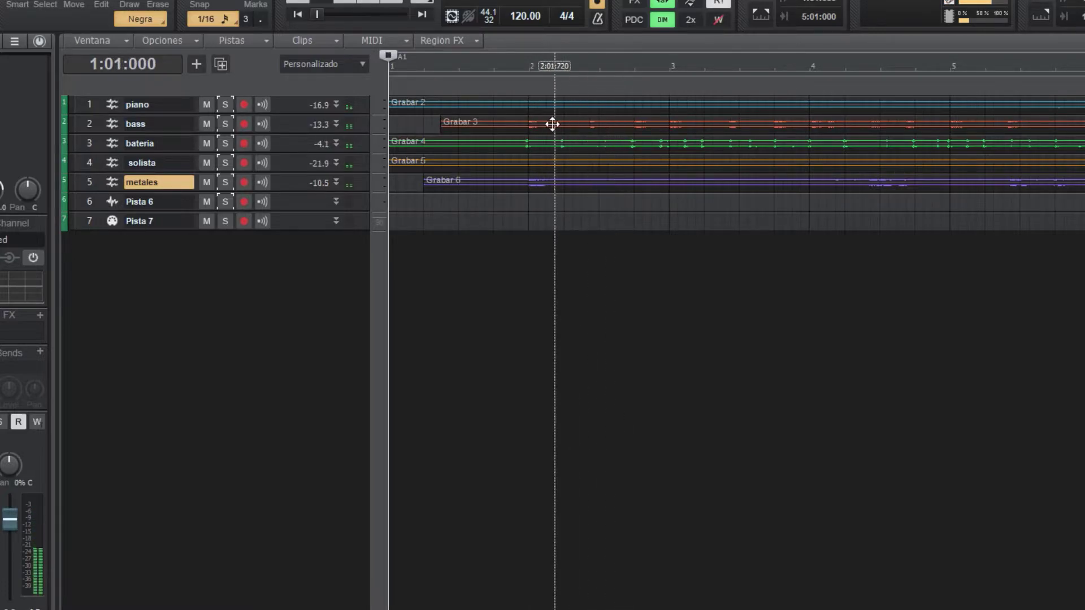
click(489, 13)
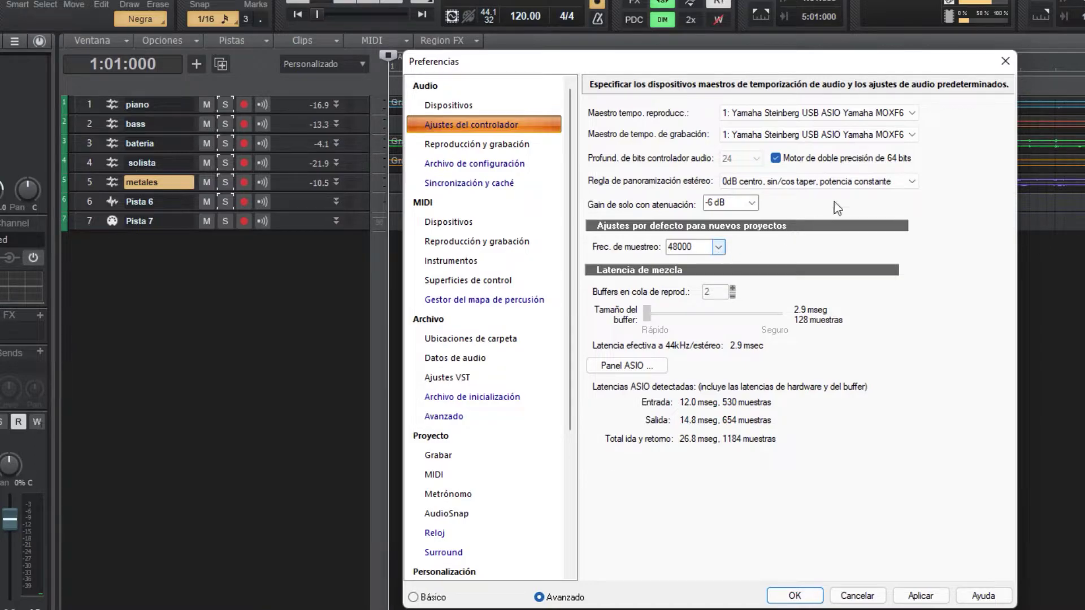
click(1004, 61)
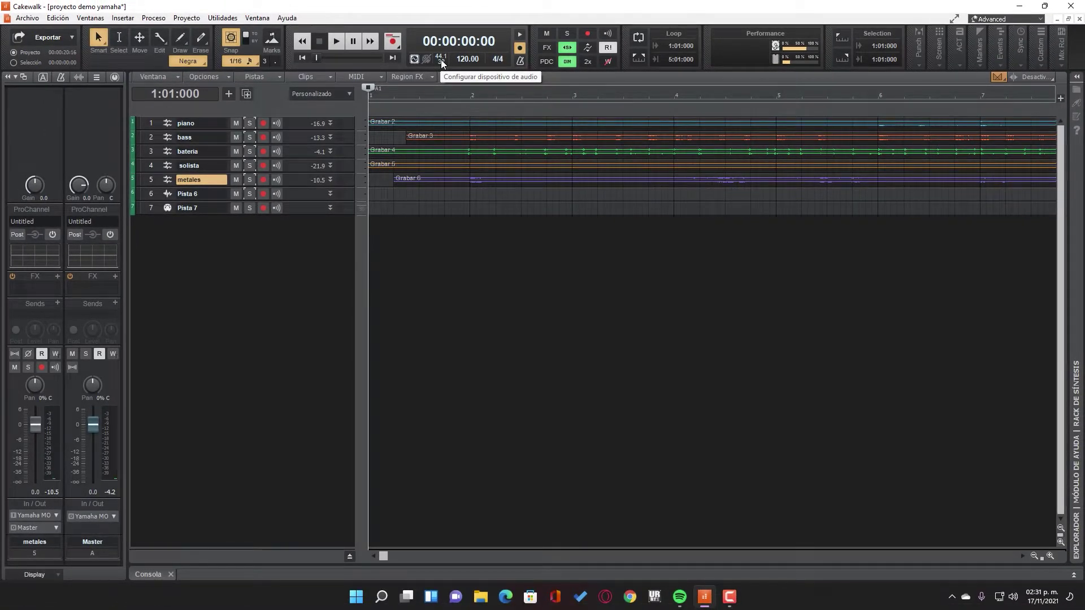
- Set the default sampling rate for new projects to 44100 in the audio driver preferences
click(58, 17)
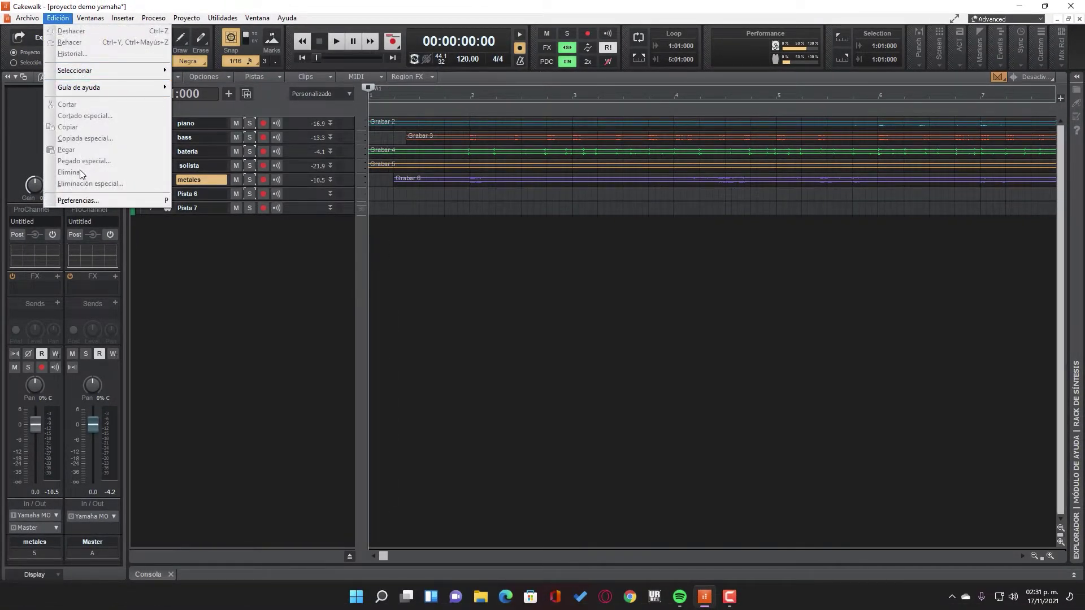
click(84, 200)
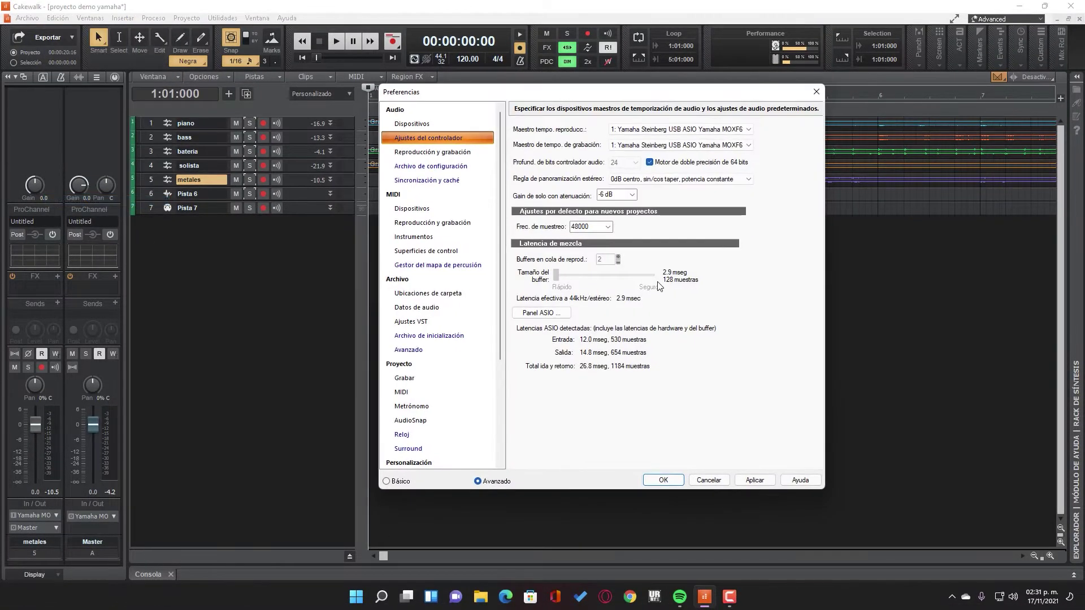
click(609, 227)
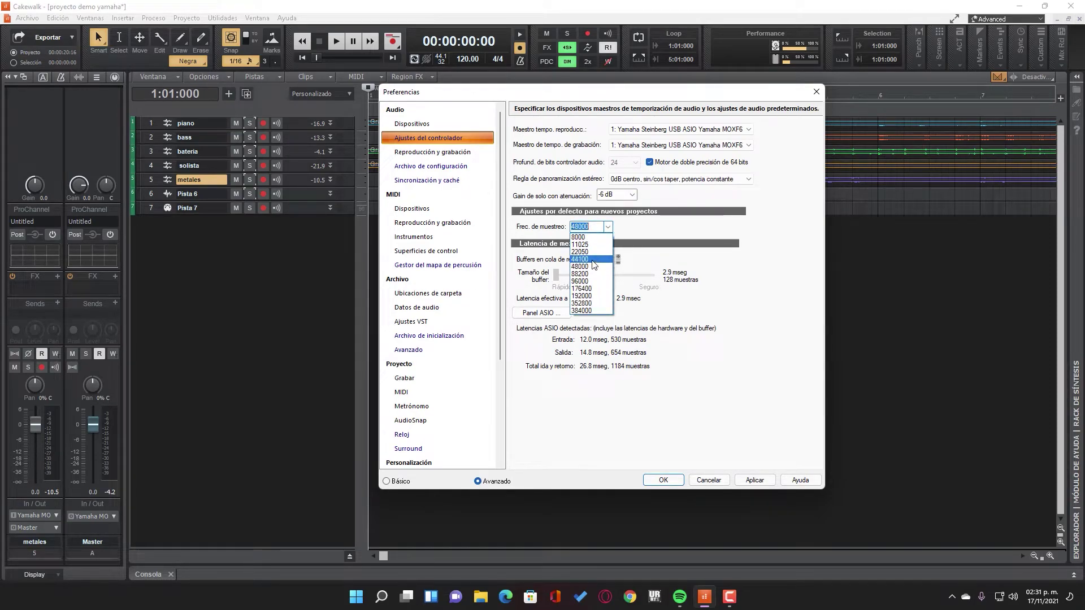
click(582, 259)
- Select a 44.1 kHz sample rate for the Yamaha MOXF6/MOXF8 in the Yamaha Steinberg USB driver's ASIO panel and confirm it
click(540, 317)
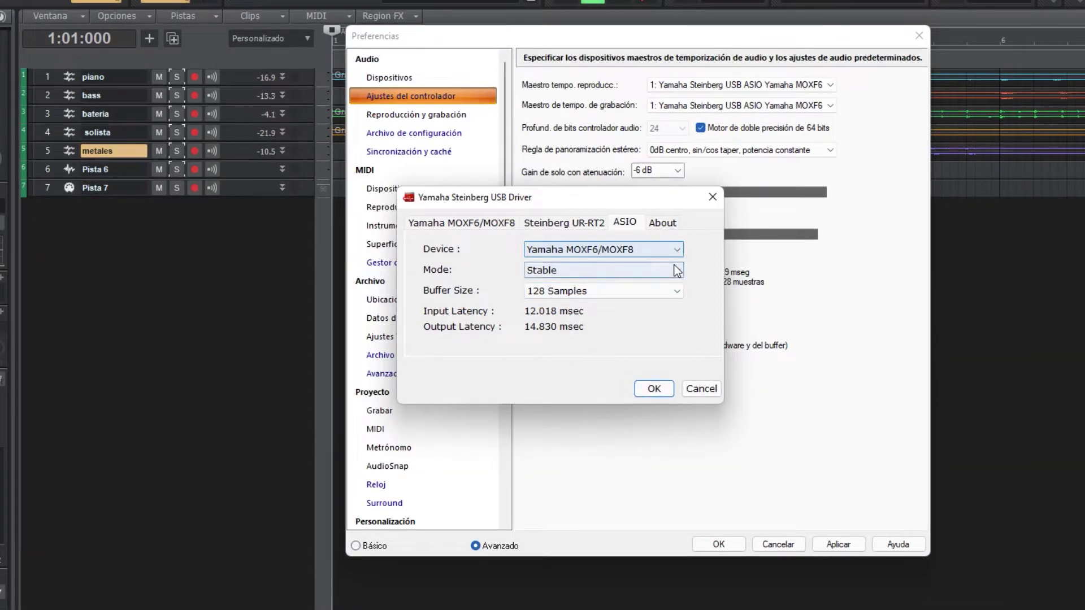
click(625, 225)
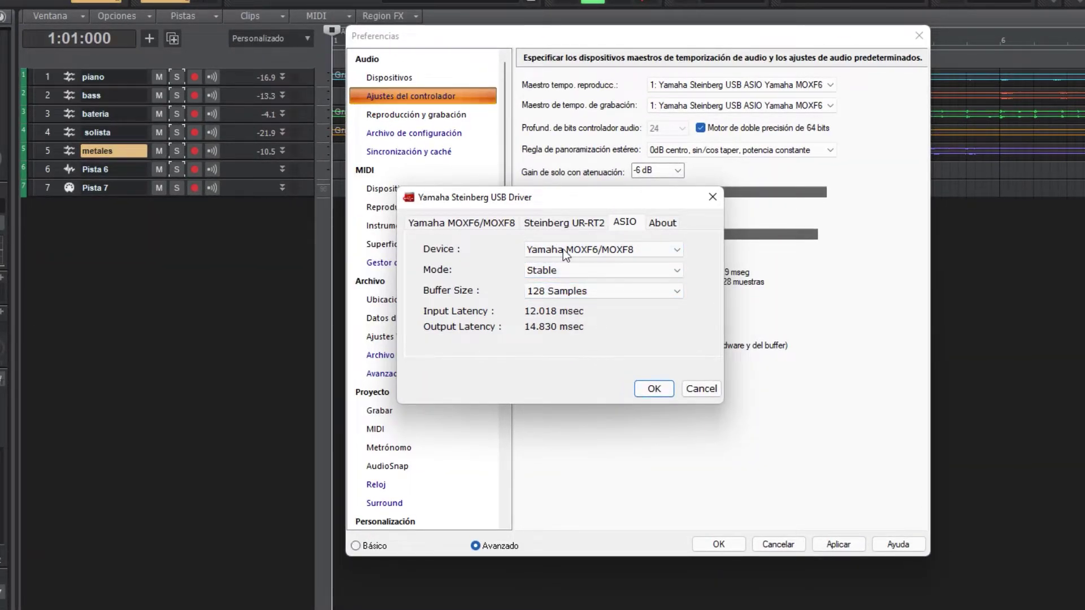
click(462, 223)
click(601, 258)
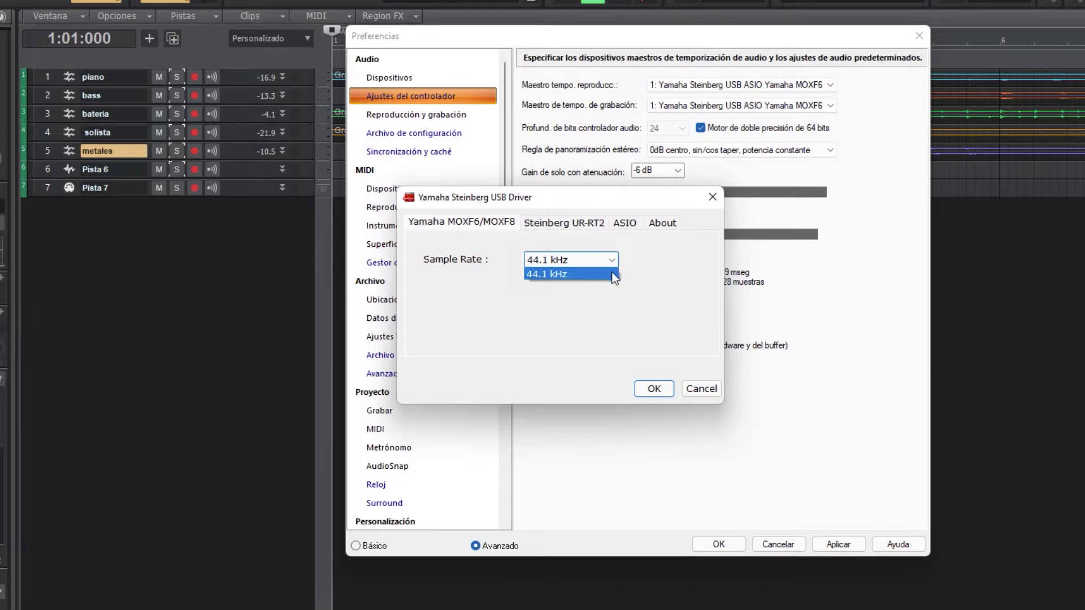
click(594, 266)
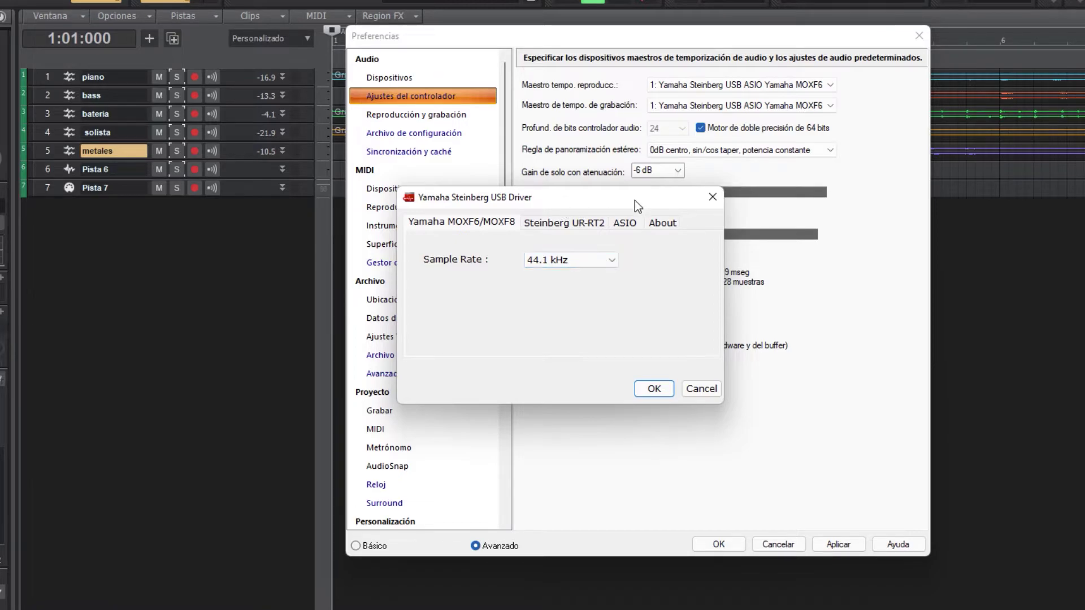
drag(635, 199, 722, 179)
drag(798, 156, 676, 164)
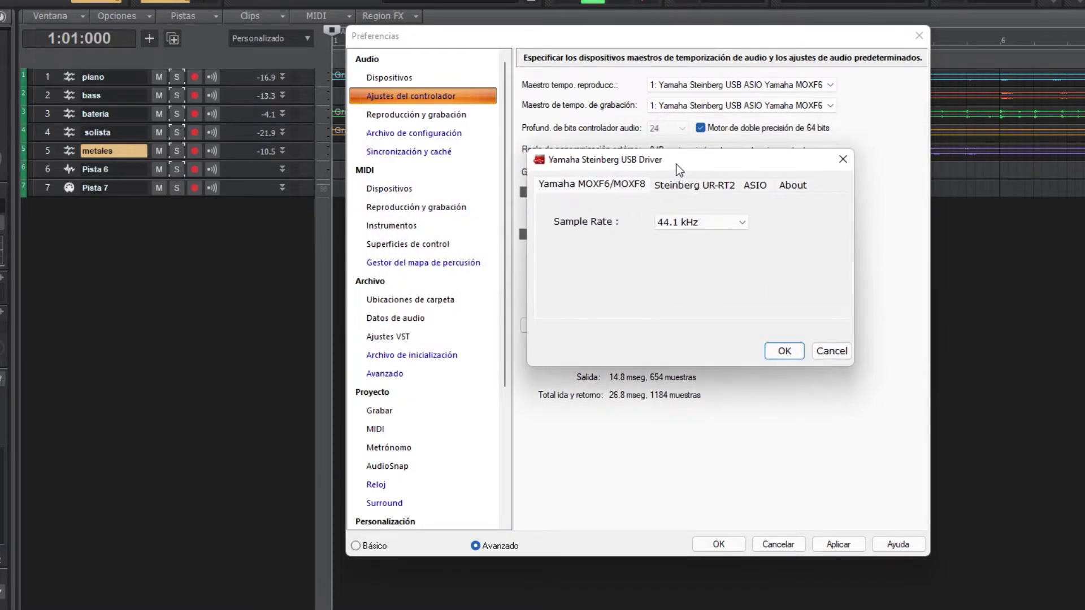
click(701, 222)
click(689, 233)
click(783, 352)
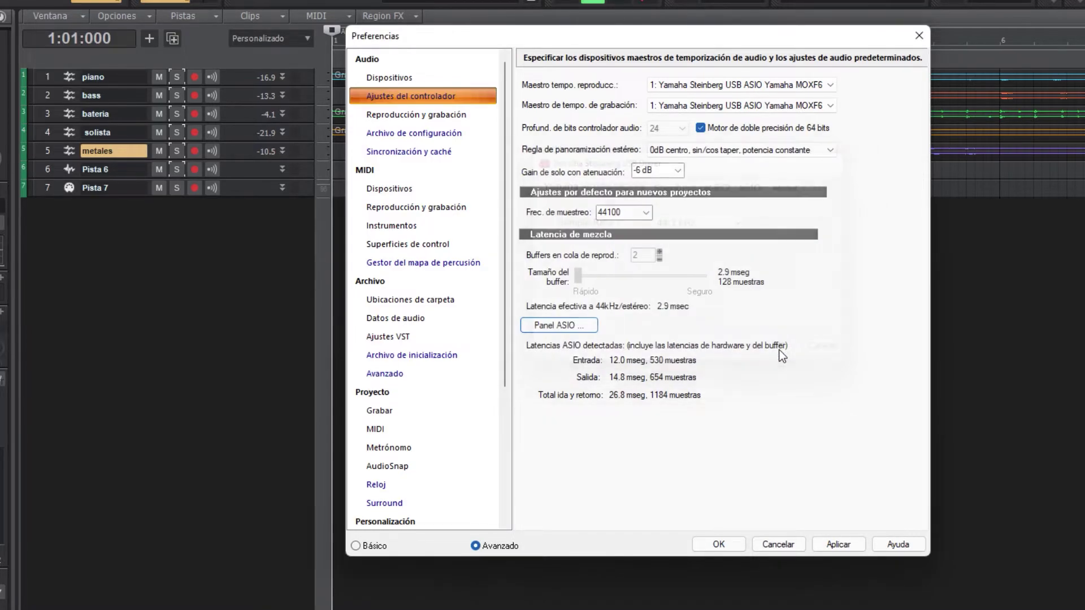
- Review the default sampling rate and the Yamaha MOXF6/MOXF8 ASIO buffer size options, discard any driver changes and close the preferences
click(646, 213)
click(747, 206)
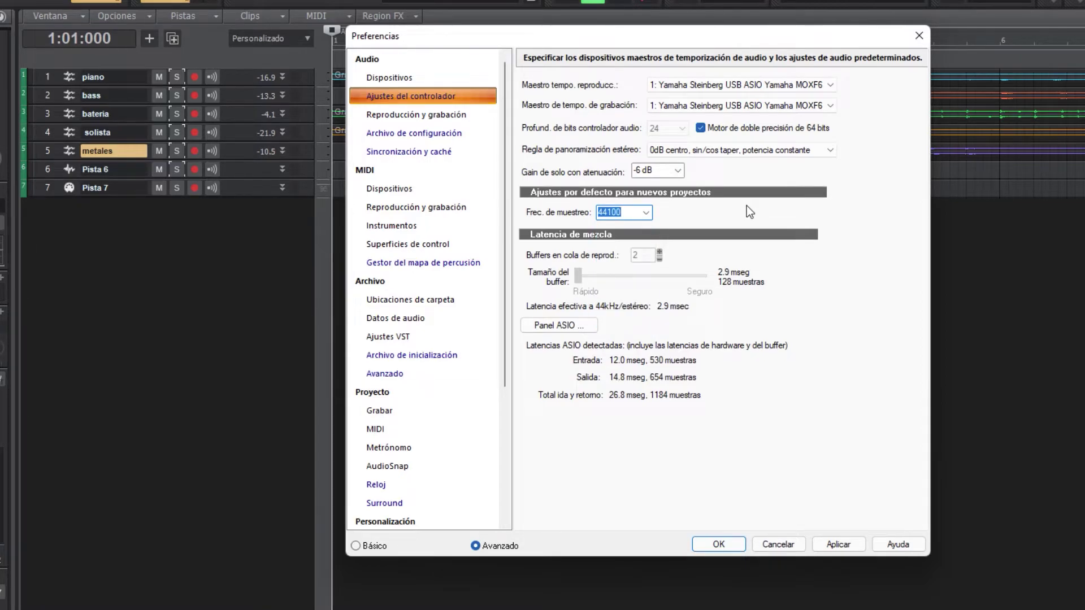
click(570, 325)
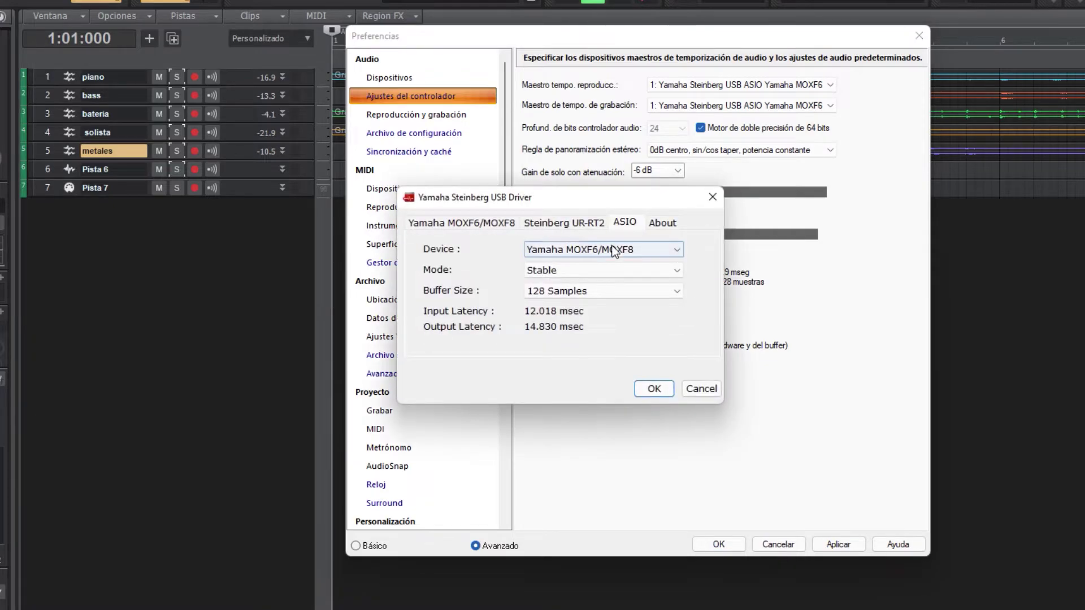
click(678, 291)
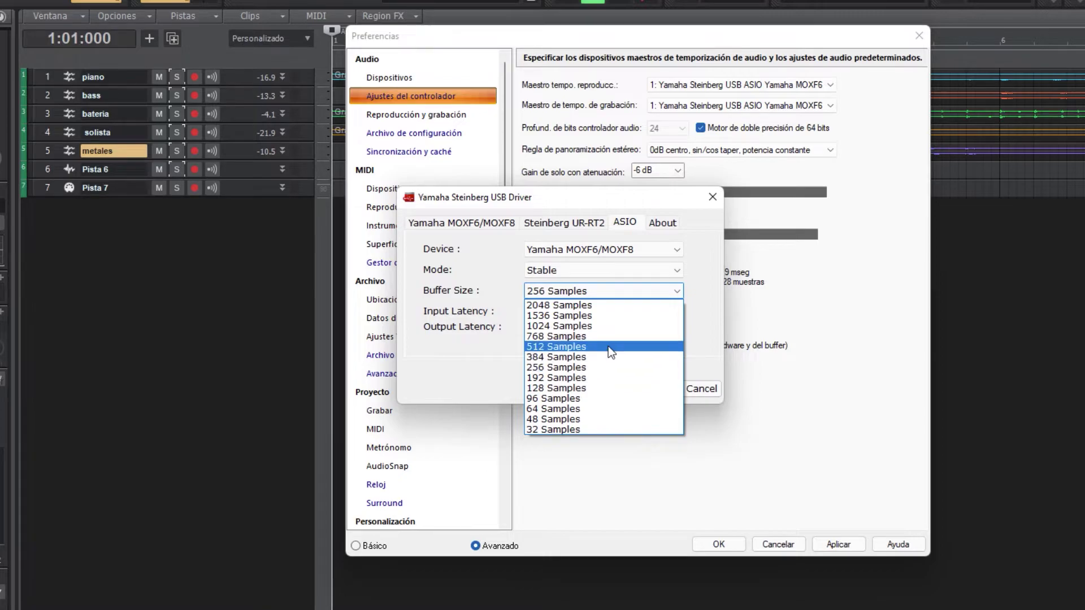
click(701, 290)
click(701, 390)
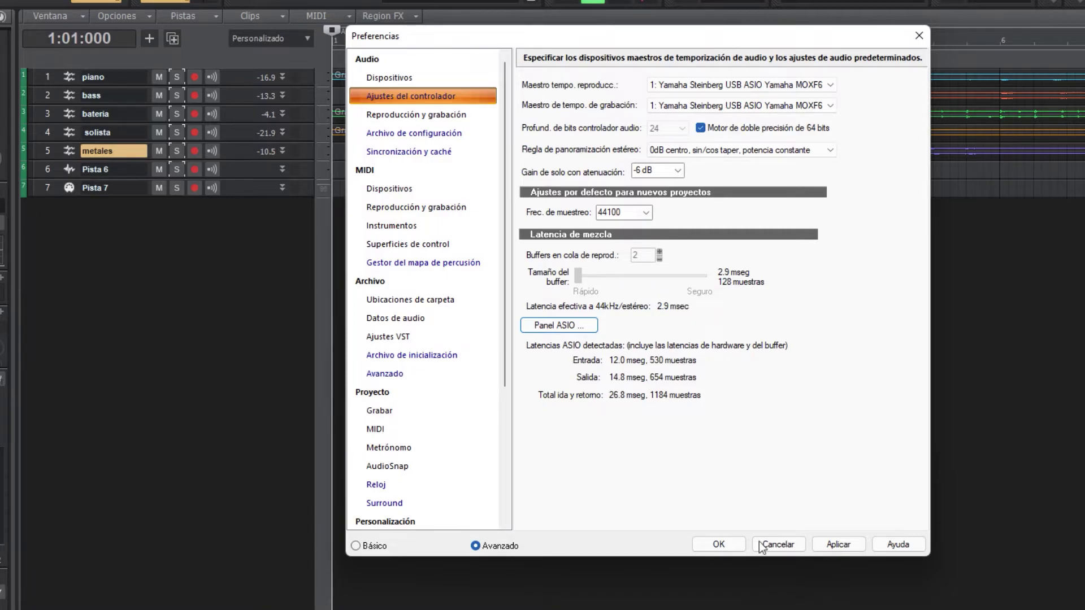
click(728, 544)
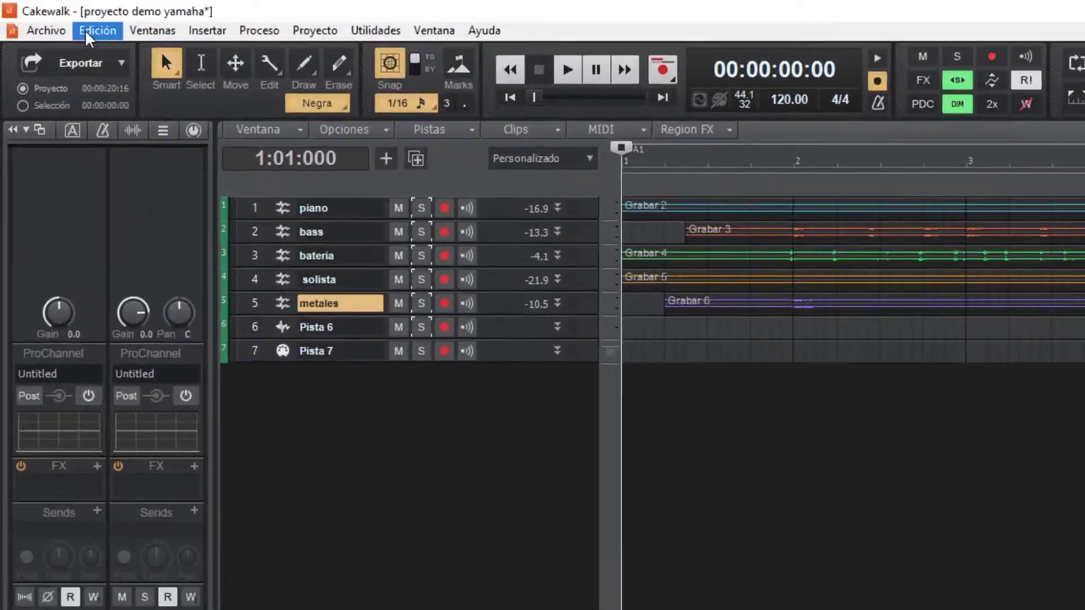
- Reopen the preferences and show the MIDI input and output device settings
click(85, 30)
click(191, 438)
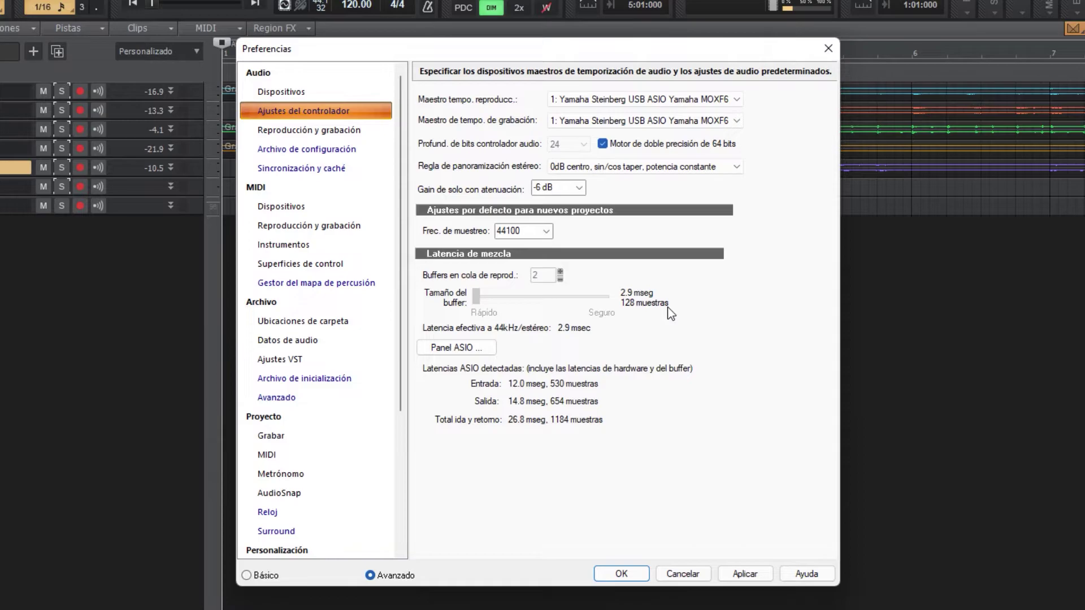
click(283, 204)
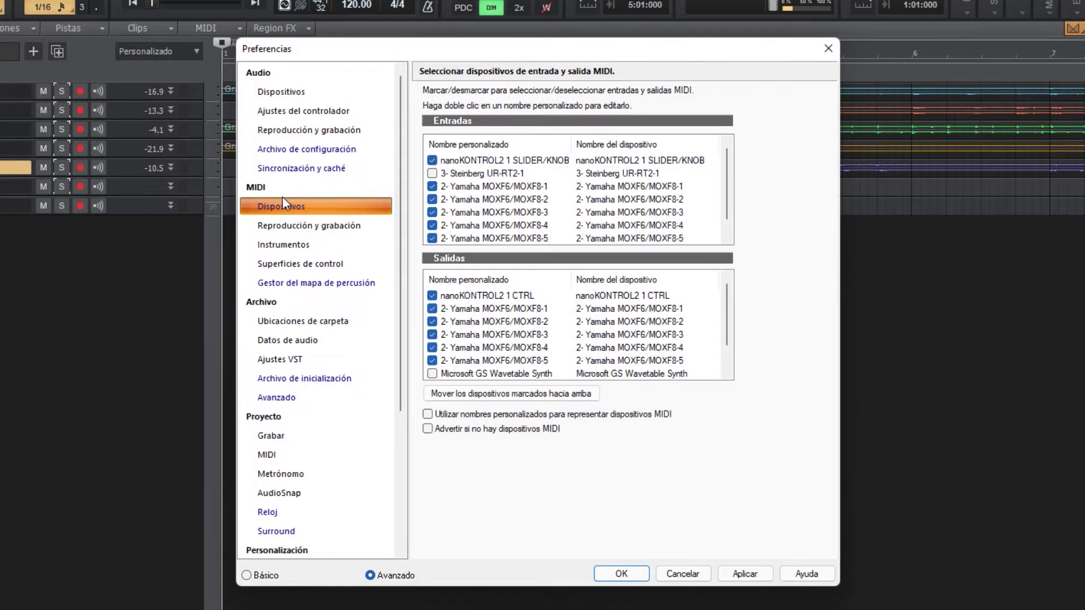